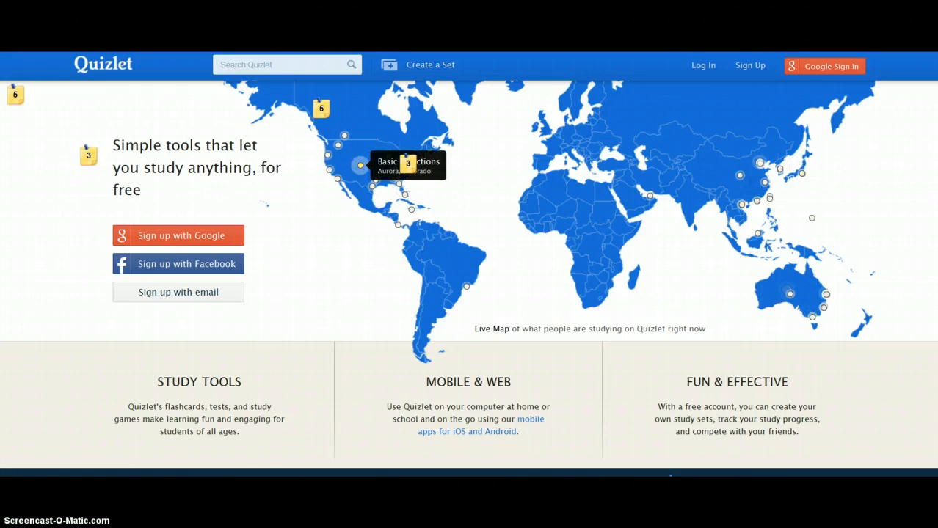
# Step: Open the new-account registration form and look up why the birthday is required
pyautogui.click(752, 65)
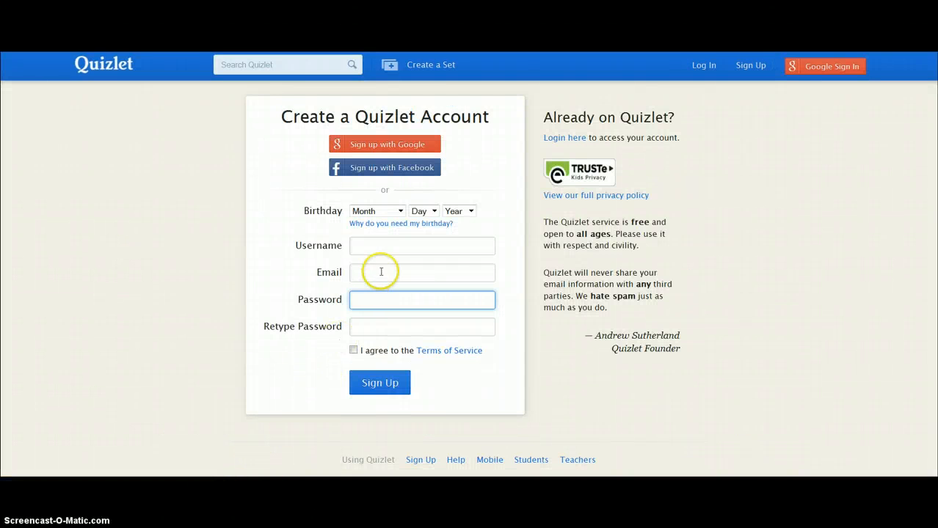
pyautogui.click(395, 224)
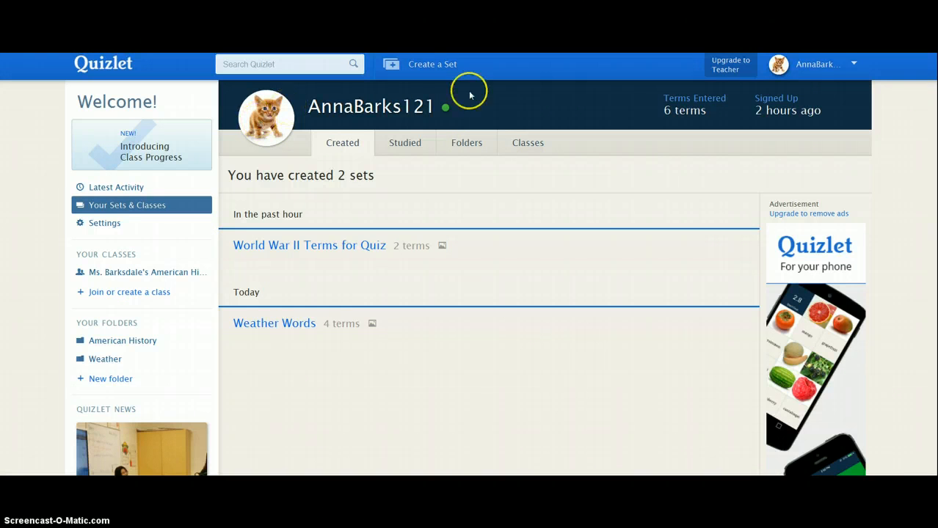
# Step: Review the account options and look through the classes, folders and news on the sets page
pyautogui.click(832, 67)
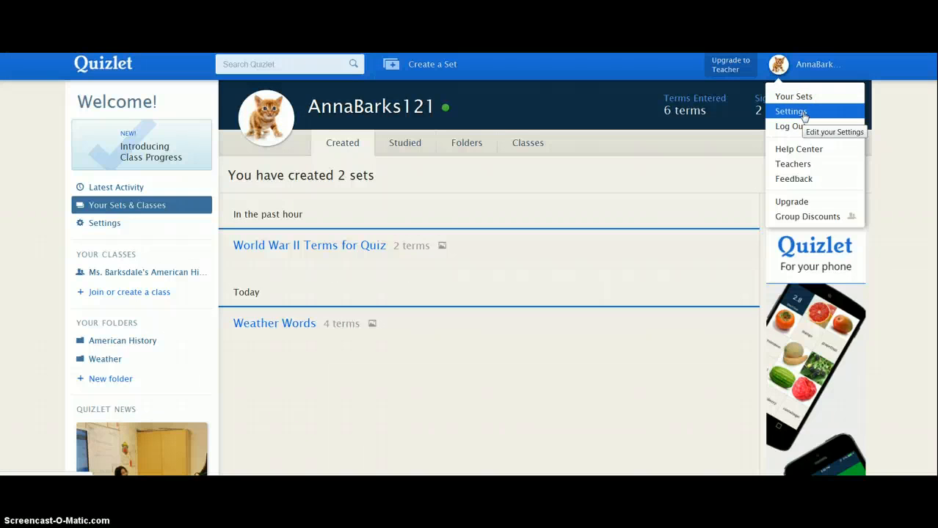
pyautogui.click(795, 208)
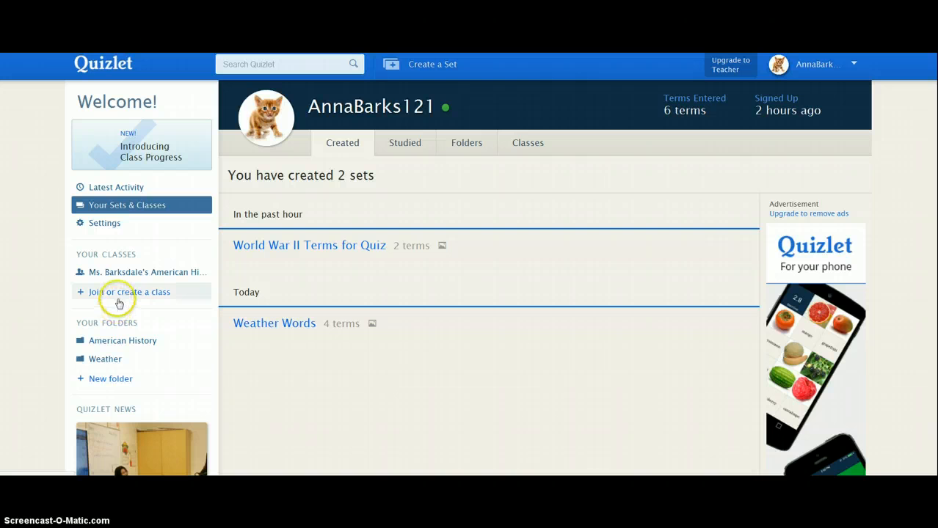
pyautogui.scroll(-4, 103, 358)
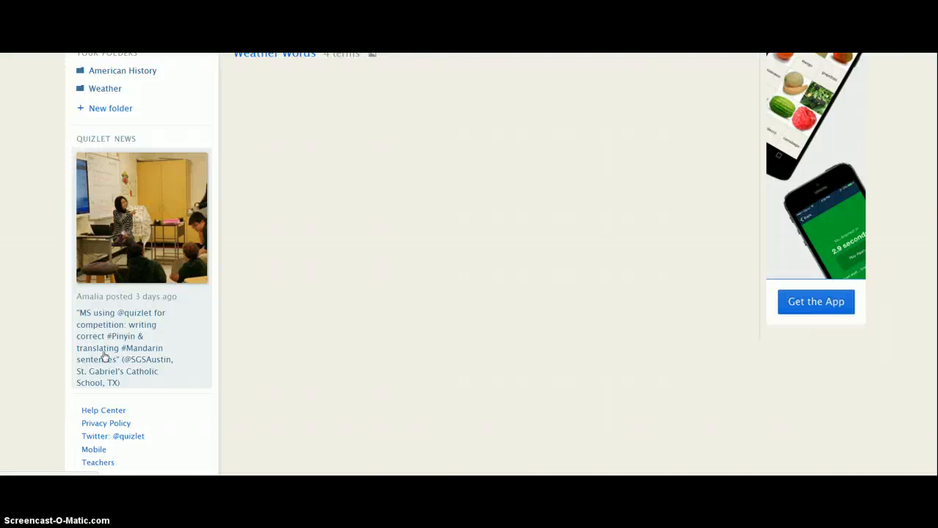
pyautogui.scroll(4, 104, 357)
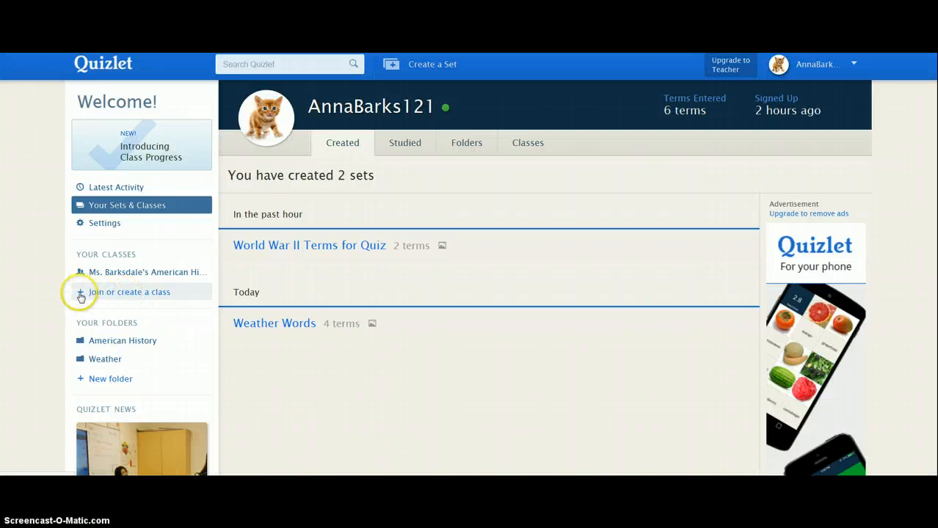
# Step: Start a new class named with the teacher's title and surname in possessive form, followed by "American History Class SAU73 -2"
pyautogui.click(160, 293)
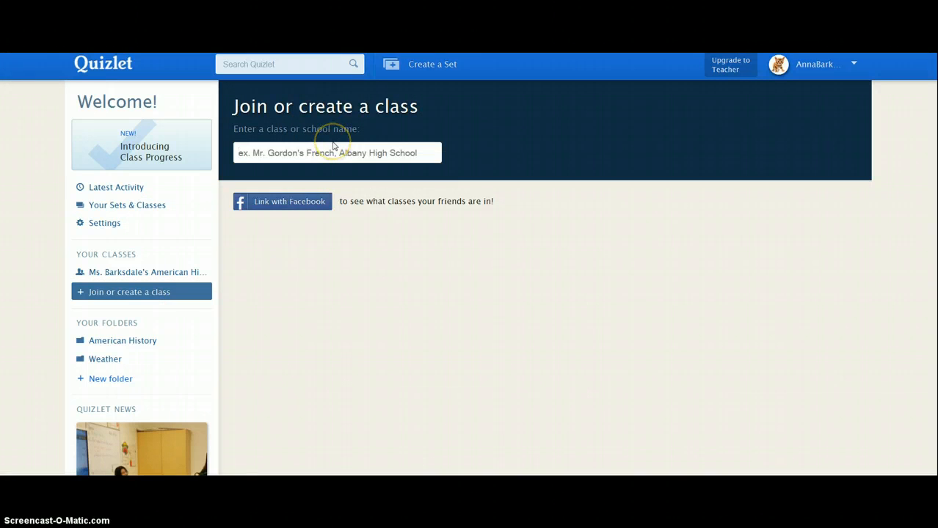
pyautogui.write('Ms')
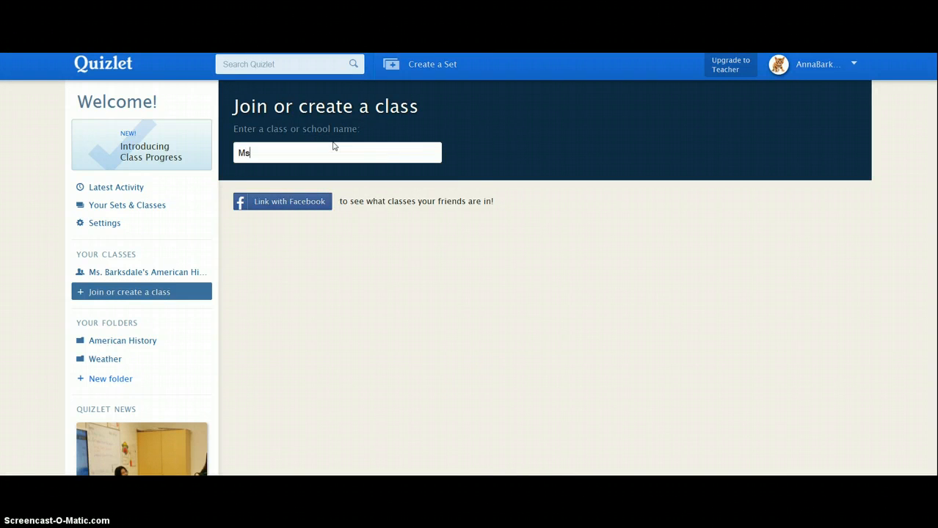
pyautogui.write('. Barksdale')
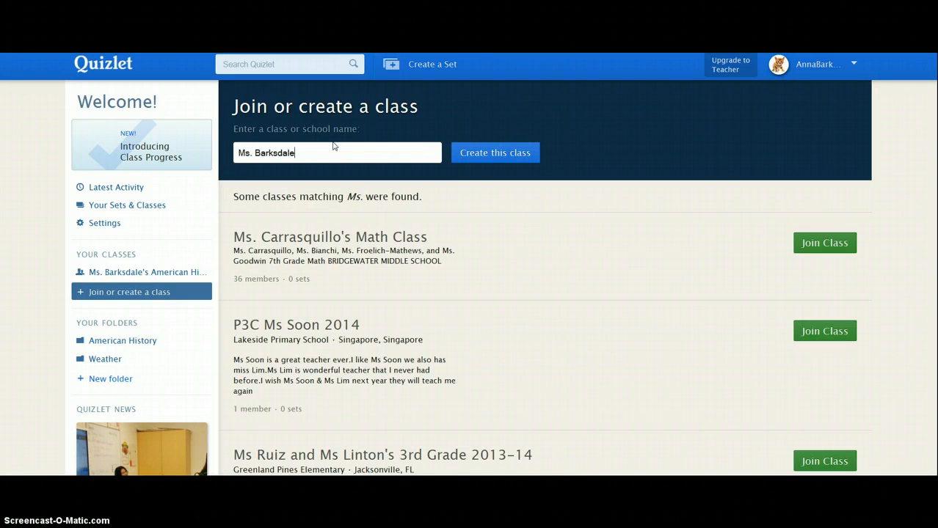
pyautogui.write("'s American Histi")
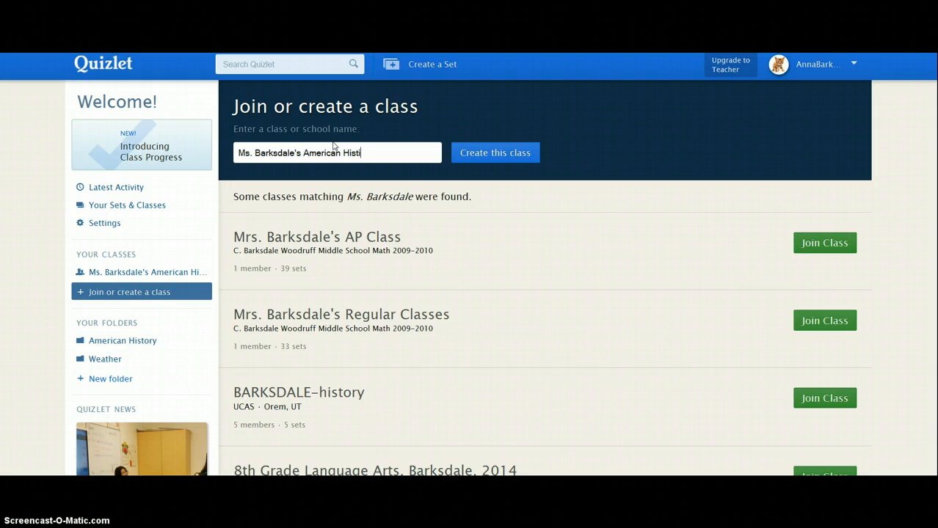
pyautogui.press('BackSpace')
pyautogui.write('ory ')
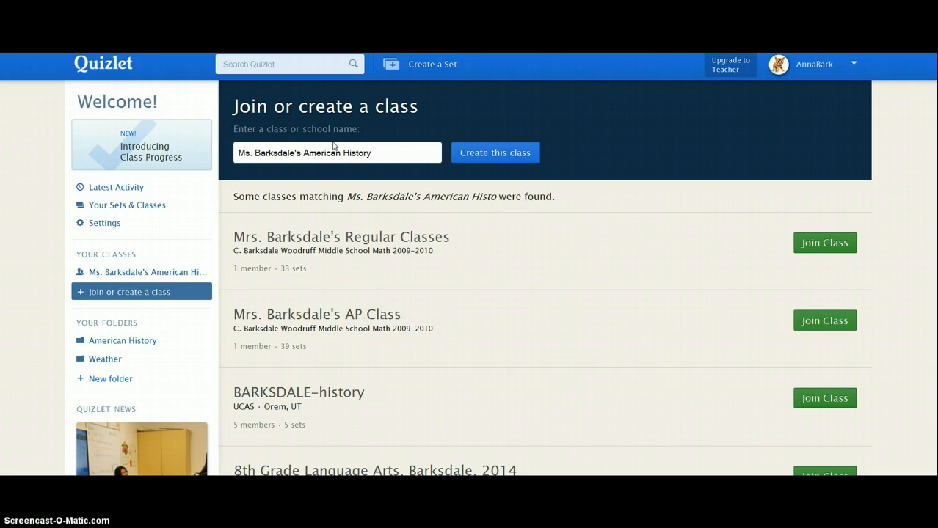
pyautogui.write('Class')
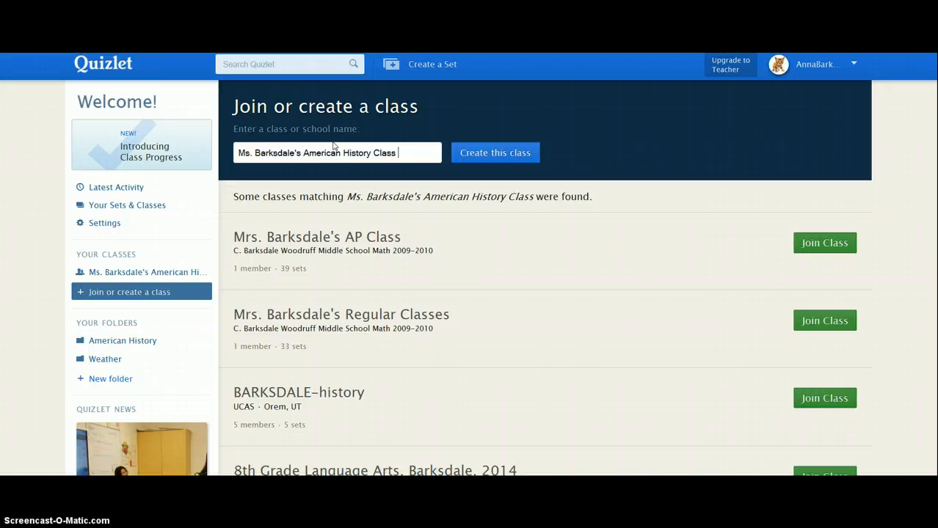
pyautogui.write('SAU')
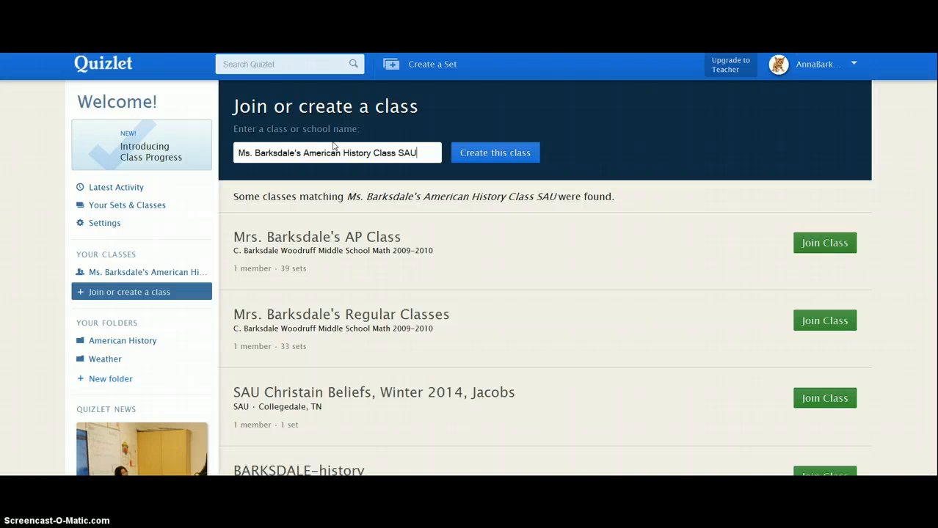
pyautogui.write('73 -')
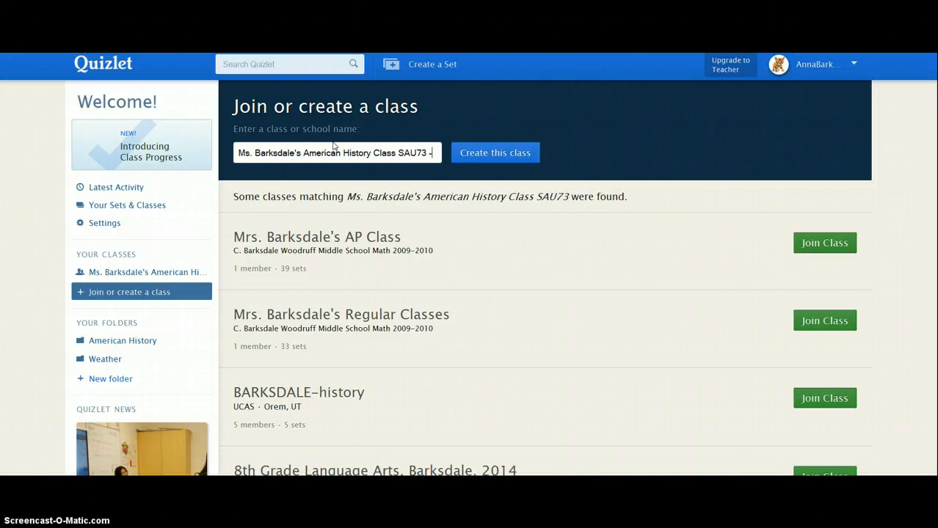
pyautogui.write('2')
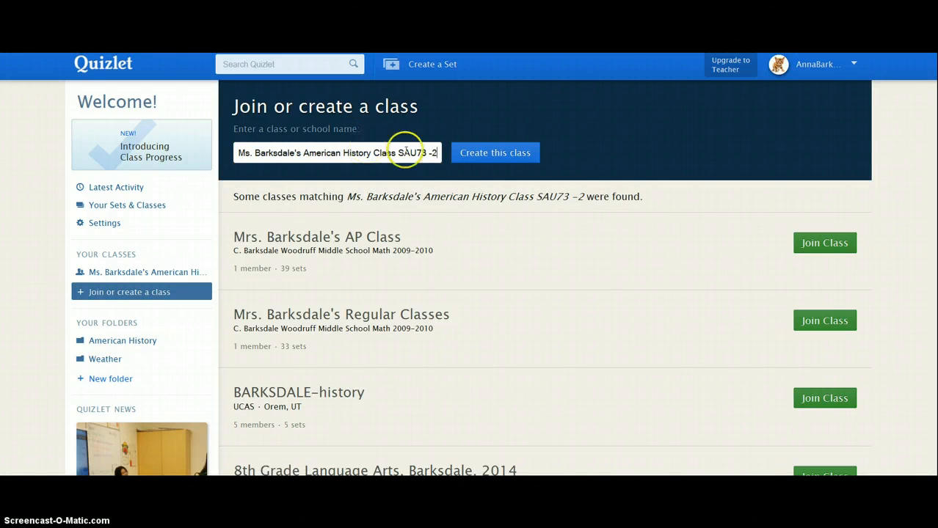
pyautogui.click(483, 154)
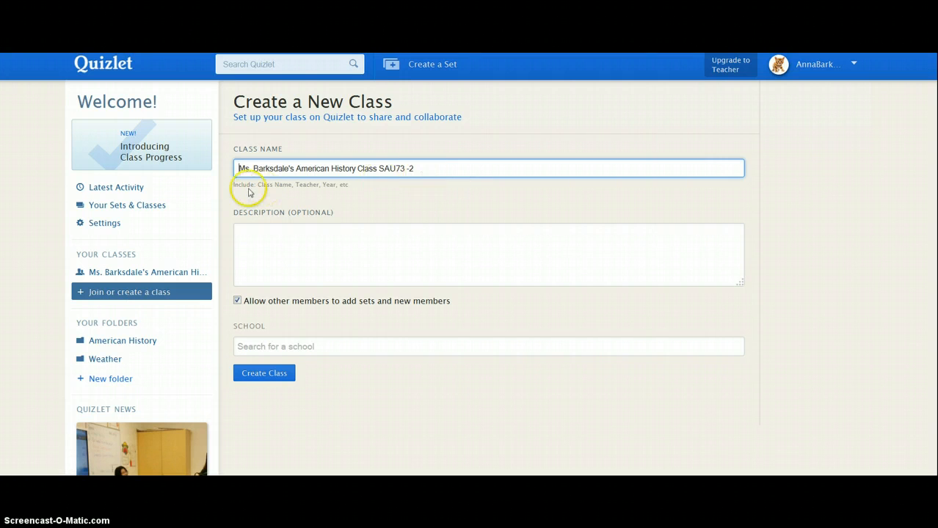
# Step: Create the class with the description "This is a class about World War II." and the school Gilford Middle High School, Gilford, NH
pyautogui.click(269, 254)
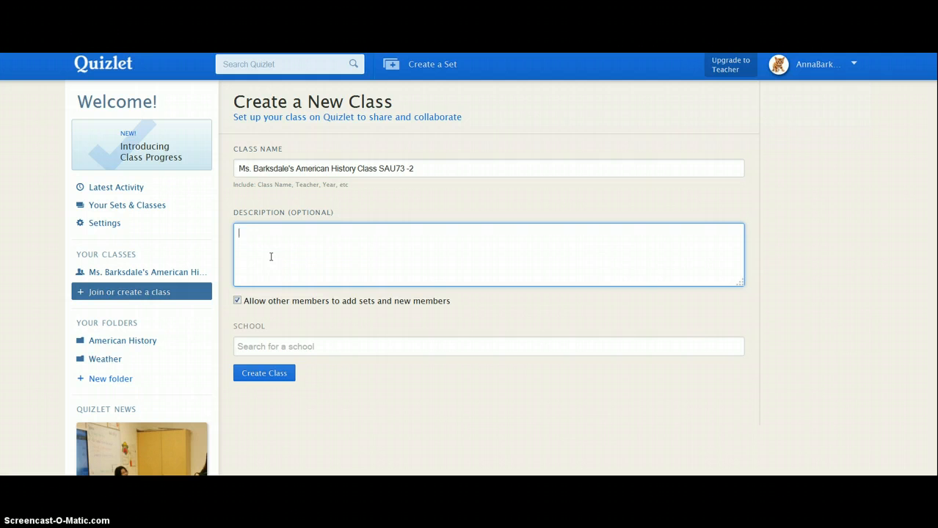
pyautogui.write('This is a class about World ')
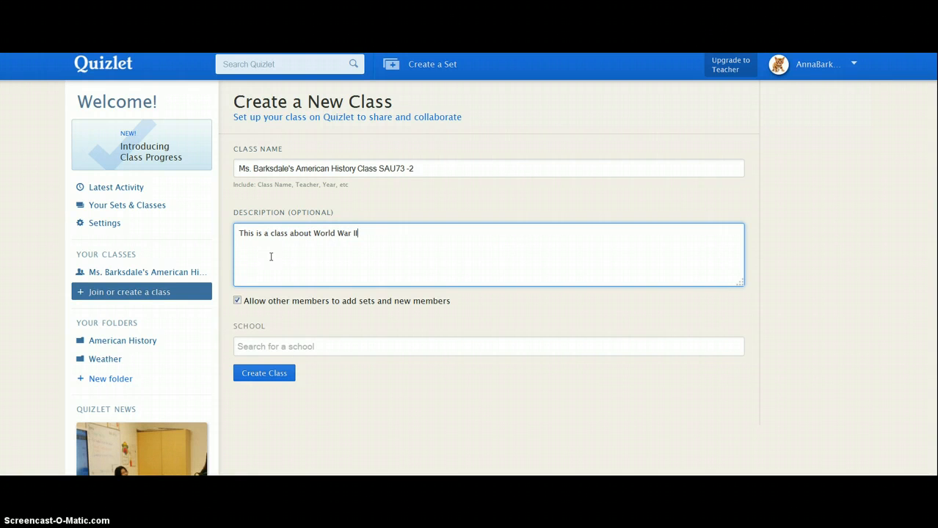
pyautogui.write('War II.')
pyautogui.click(311, 345)
pyautogui.write('gilford')
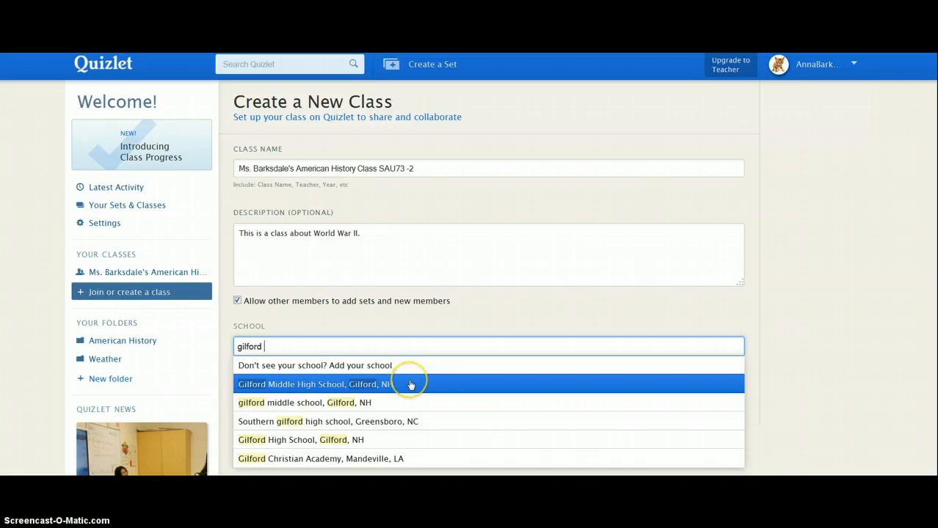
pyautogui.click(409, 384)
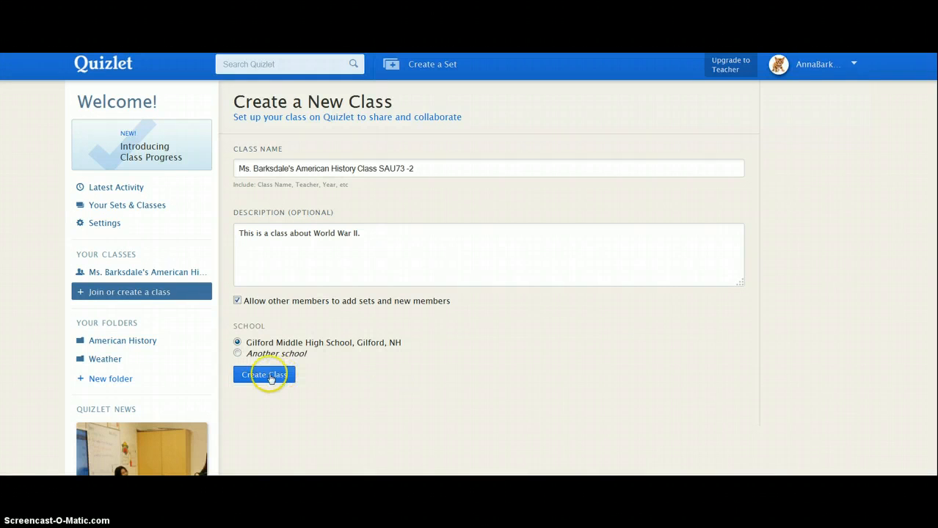
pyautogui.click(266, 378)
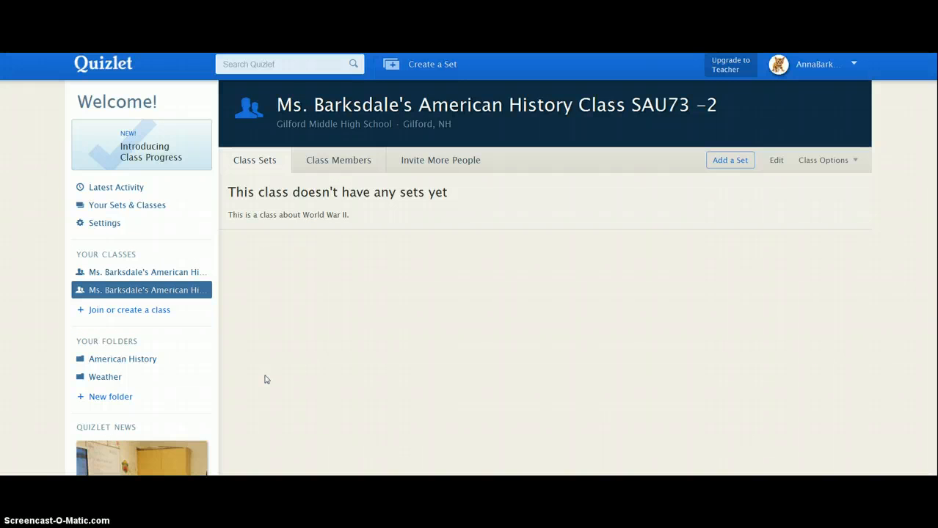
# Step: Review the new class's member list and its options for inviting people, including the automatic join link
pyautogui.click(305, 333)
pyautogui.click(365, 164)
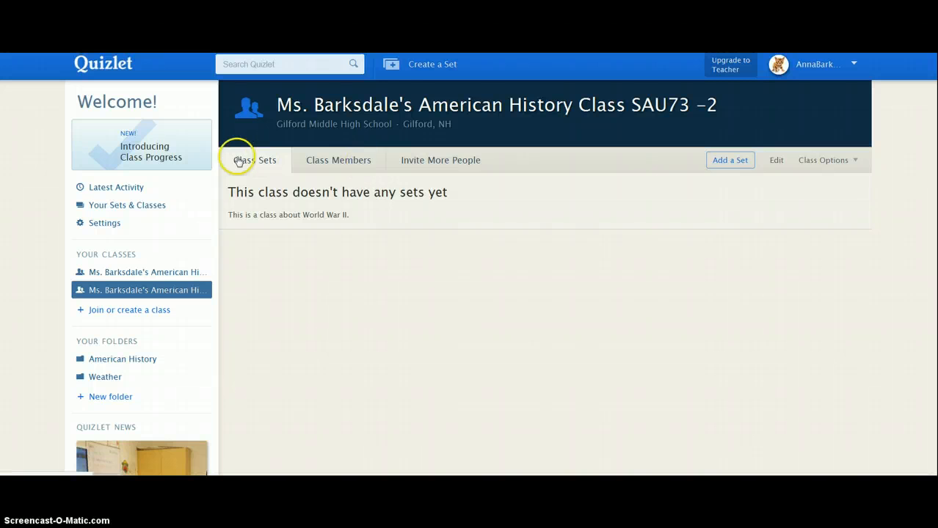
pyautogui.click(340, 160)
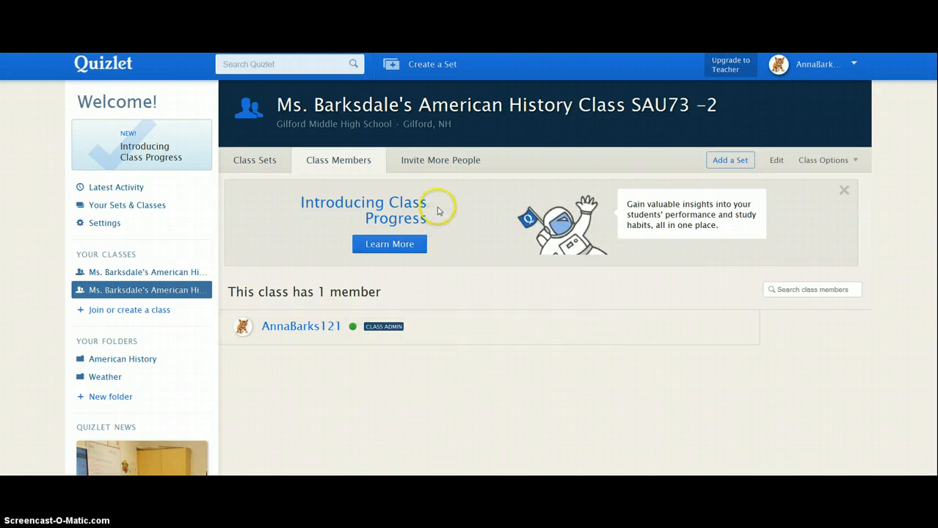
pyautogui.click(442, 163)
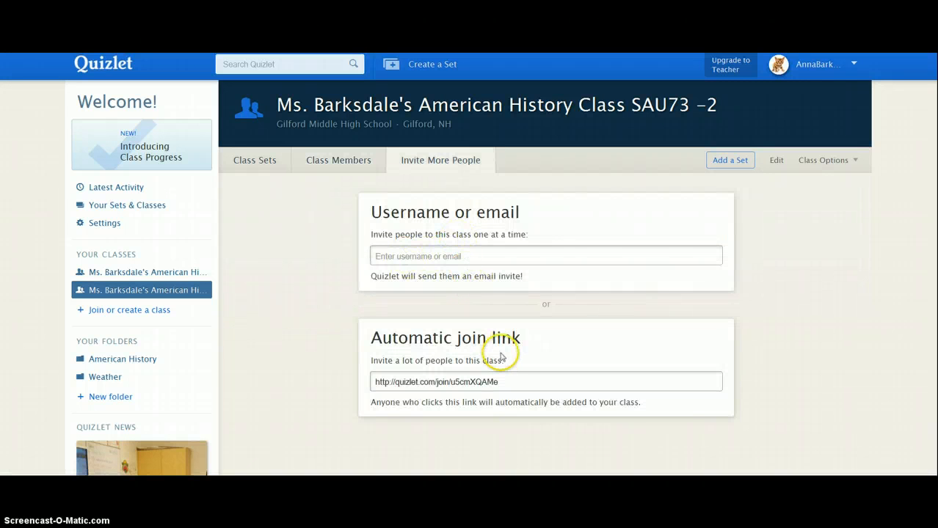
pyautogui.click(502, 387)
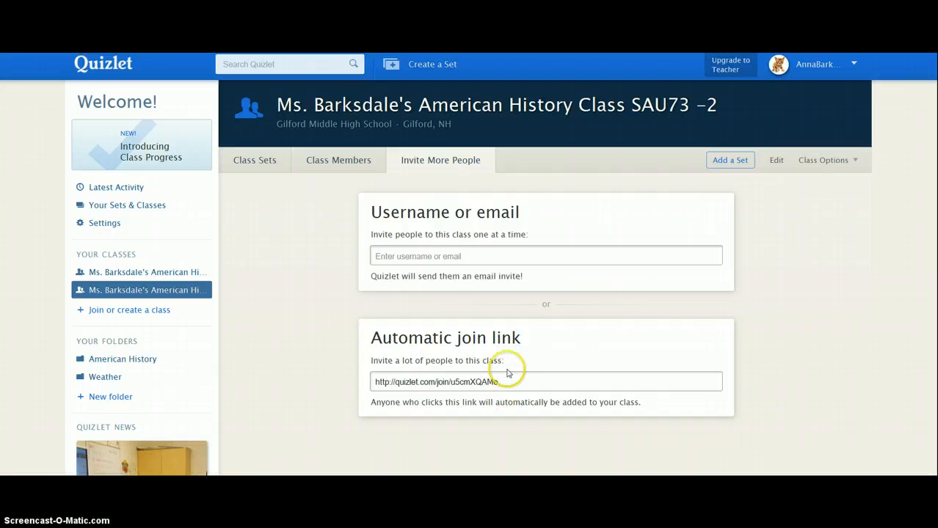
# Step: Check which existing study sets can be added to the class, and return to the class sets without adding any
pyautogui.click(262, 167)
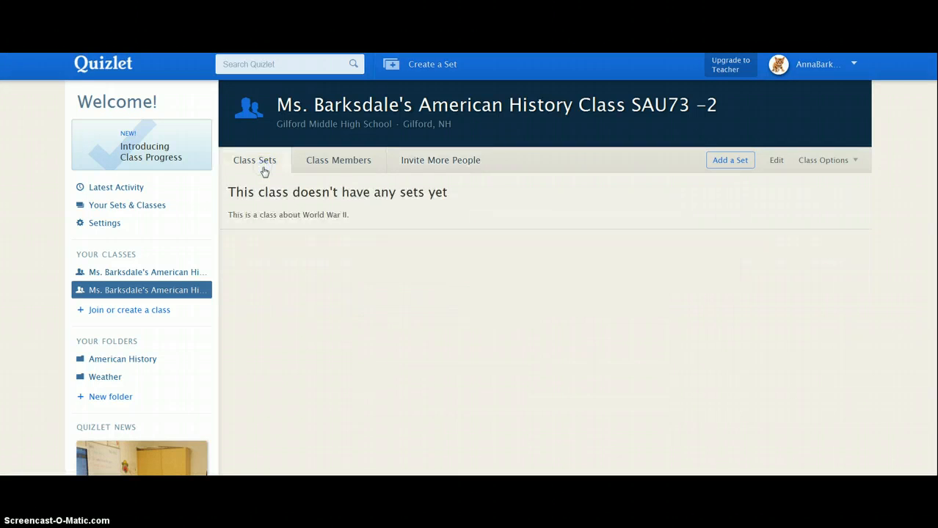
pyautogui.click(726, 163)
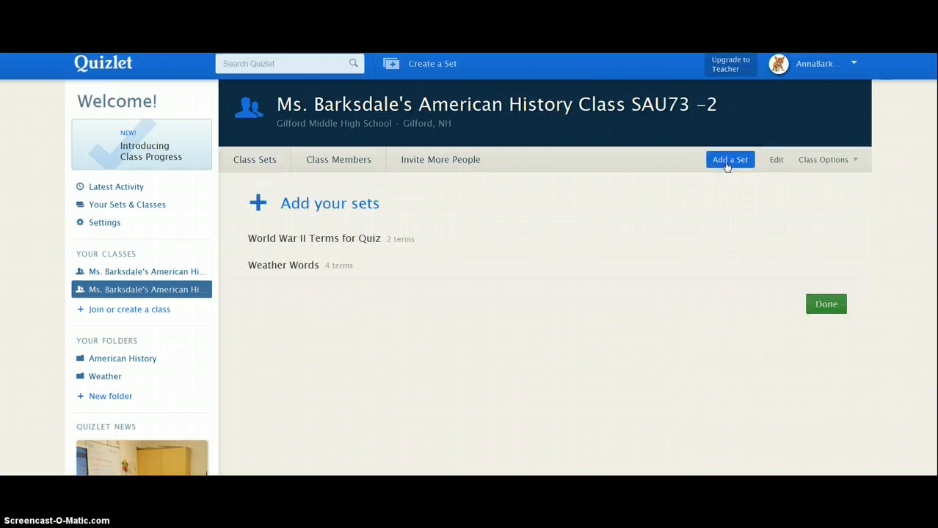
pyautogui.click(826, 305)
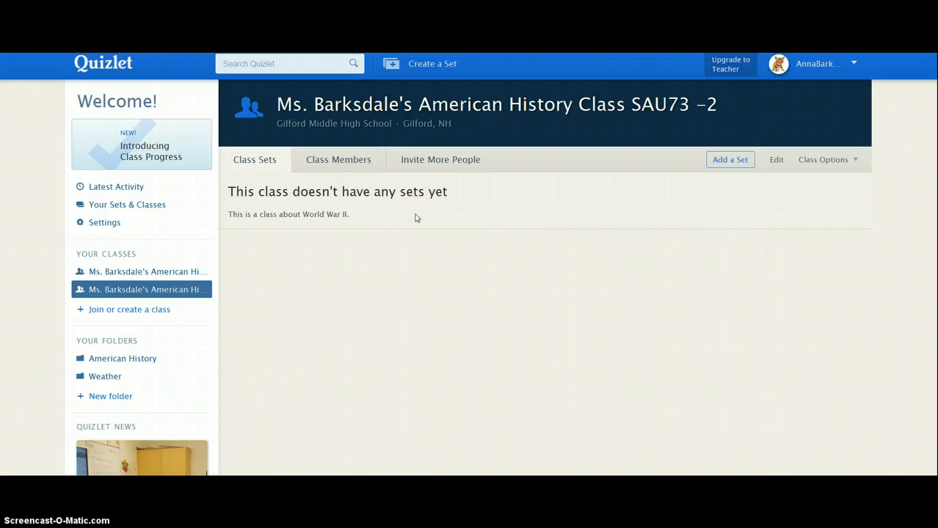
# Step: Start a new study set titled "World War II vocab quiz"
pyautogui.click(422, 70)
pyautogui.click(407, 150)
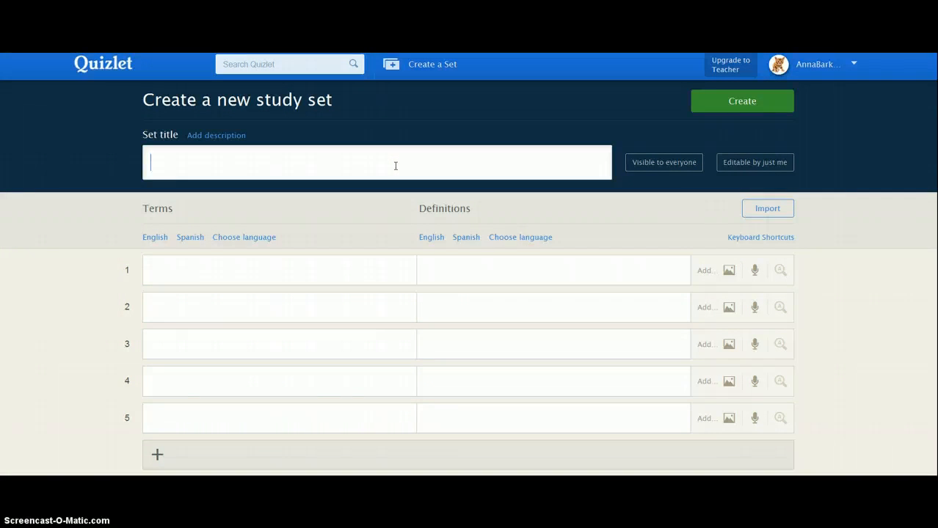
pyautogui.write('World War I')
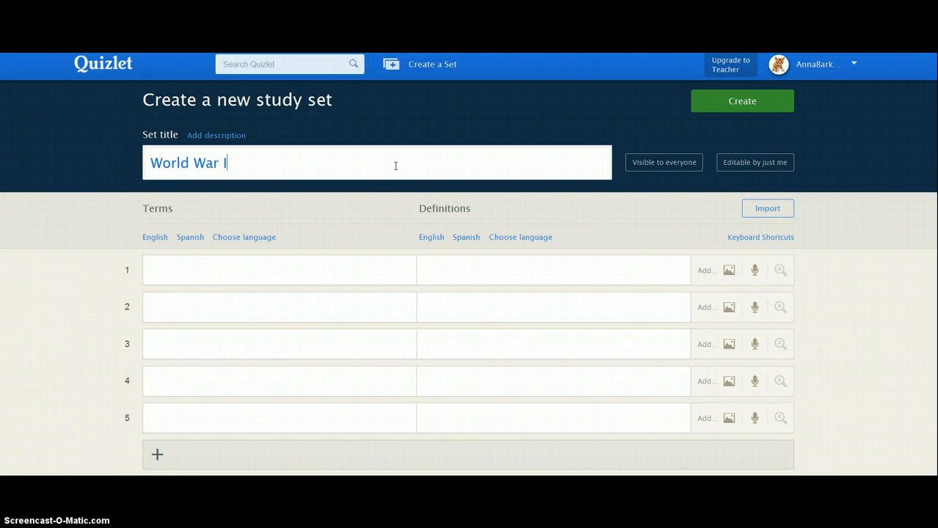
pyautogui.write('I vocab quiz')
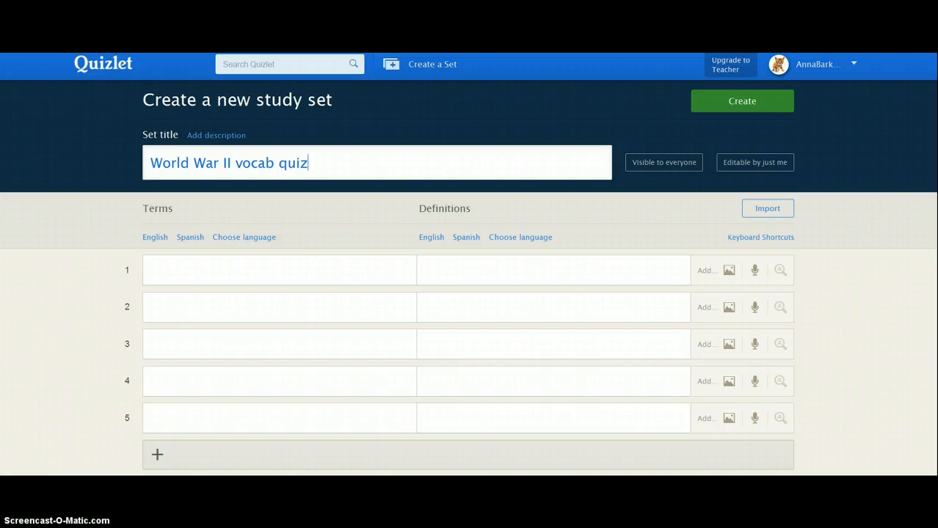
# Step: Fill in the first card with the term "Germany" and the definition "aggressor nation"
pyautogui.click(249, 267)
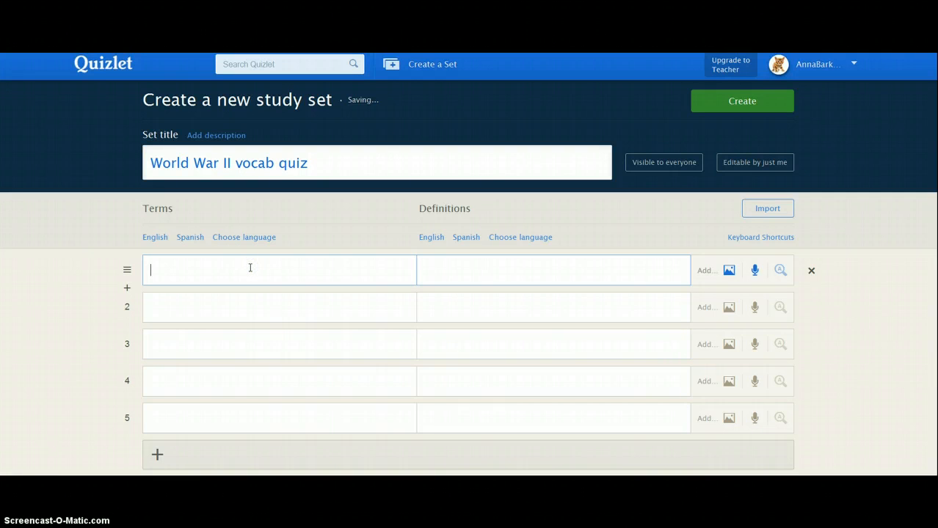
pyautogui.write('Germany')
pyautogui.click(463, 267)
pyautogui.write('agg')
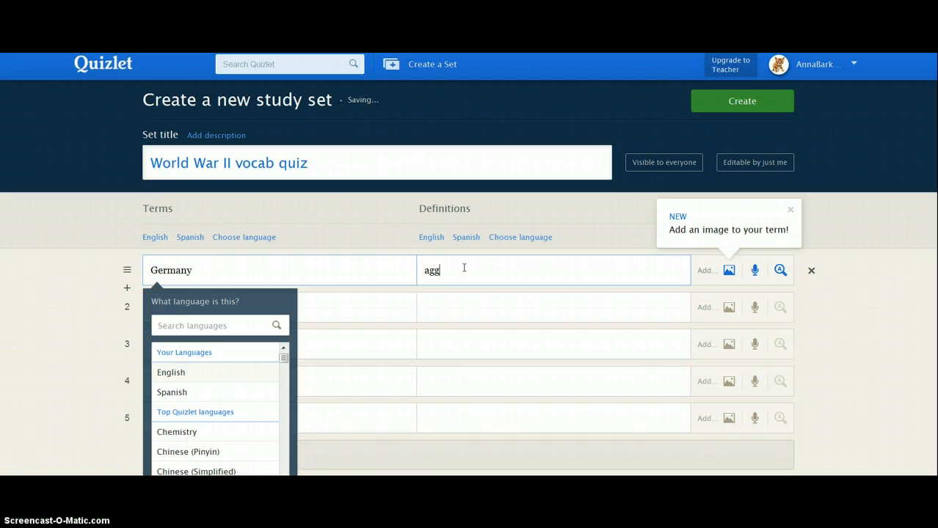
pyautogui.write('ressor nation')
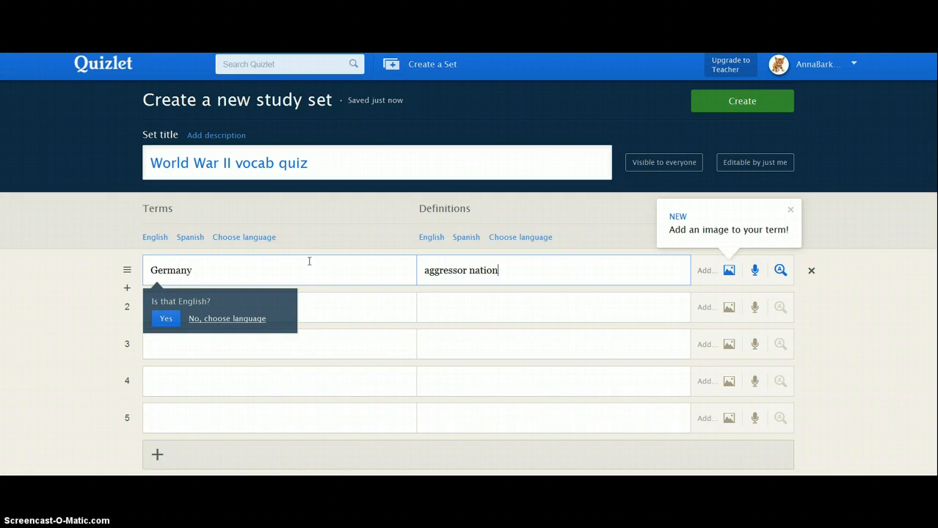
# Step: Look through the available languages and set both the terms and the definitions to English
pyautogui.click(217, 320)
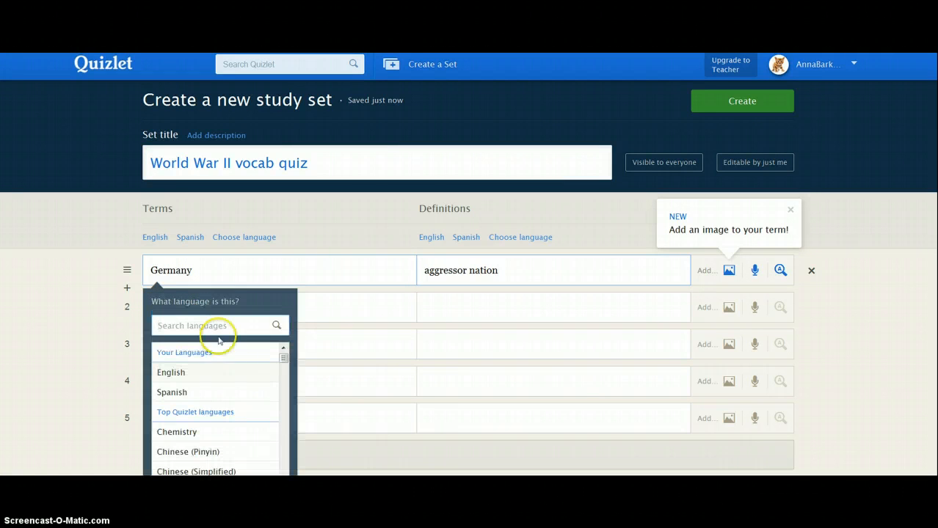
pyautogui.scroll(-3, 242, 382)
pyautogui.scroll(-12, 245, 384)
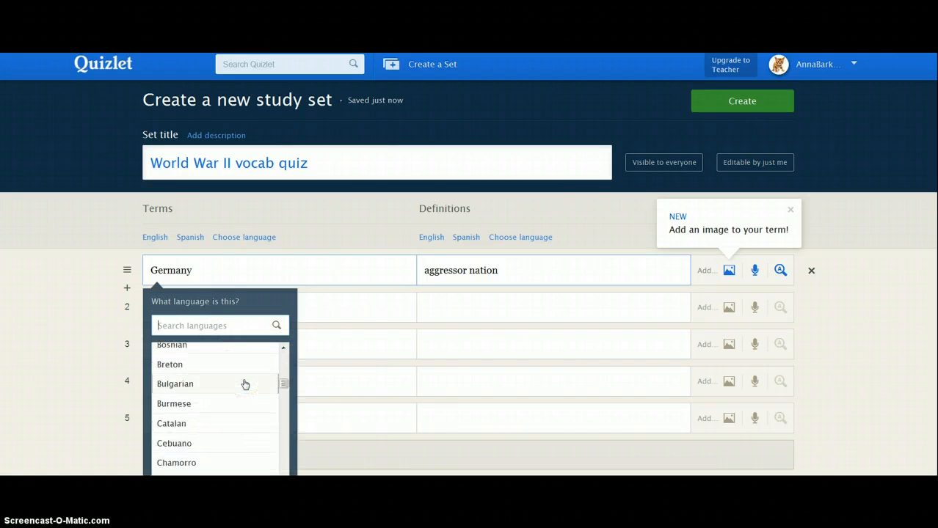
pyautogui.scroll(-15, 245, 384)
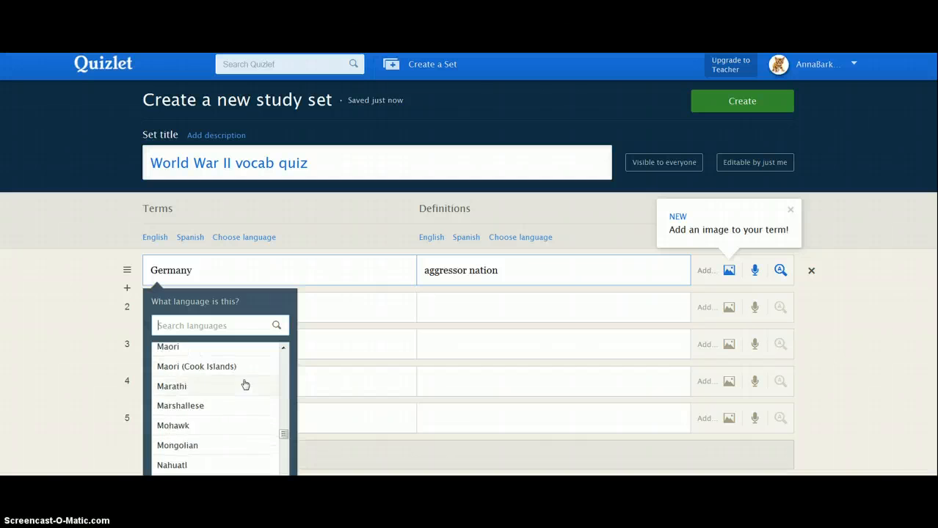
pyautogui.scroll(-5, 246, 384)
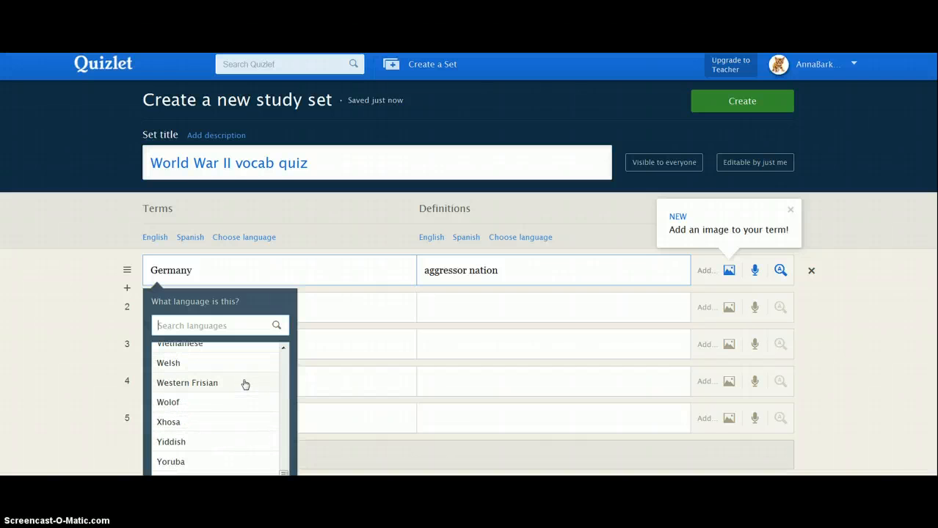
pyautogui.click(69, 278)
pyautogui.click(264, 323)
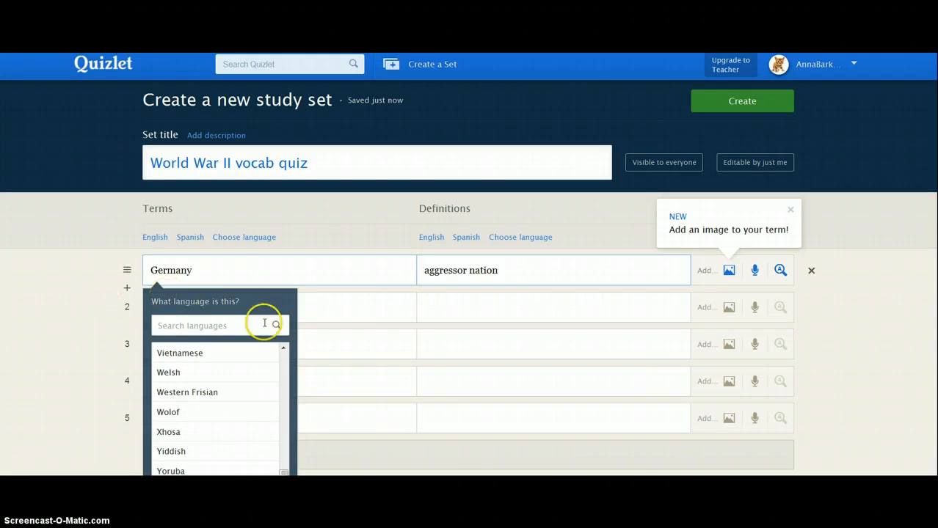
pyautogui.scroll(20, 242, 378)
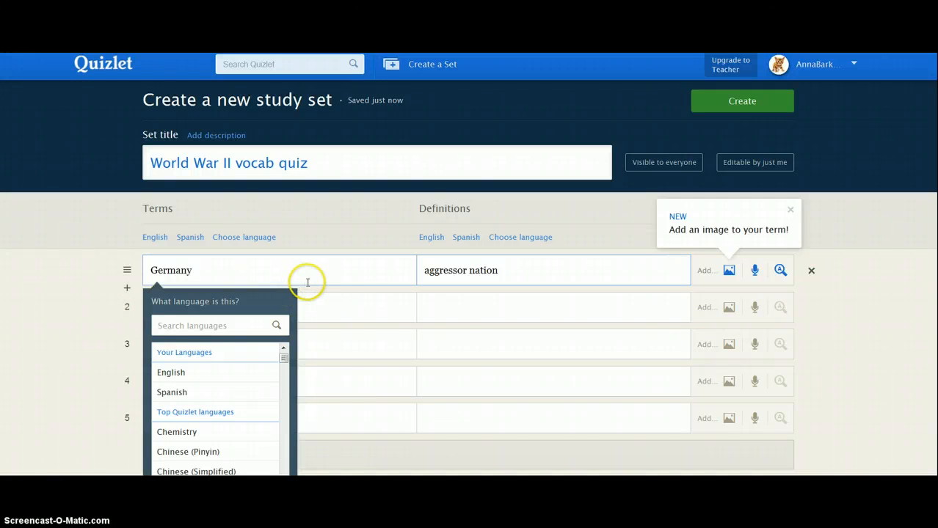
pyautogui.scroll(-1, 816, 295)
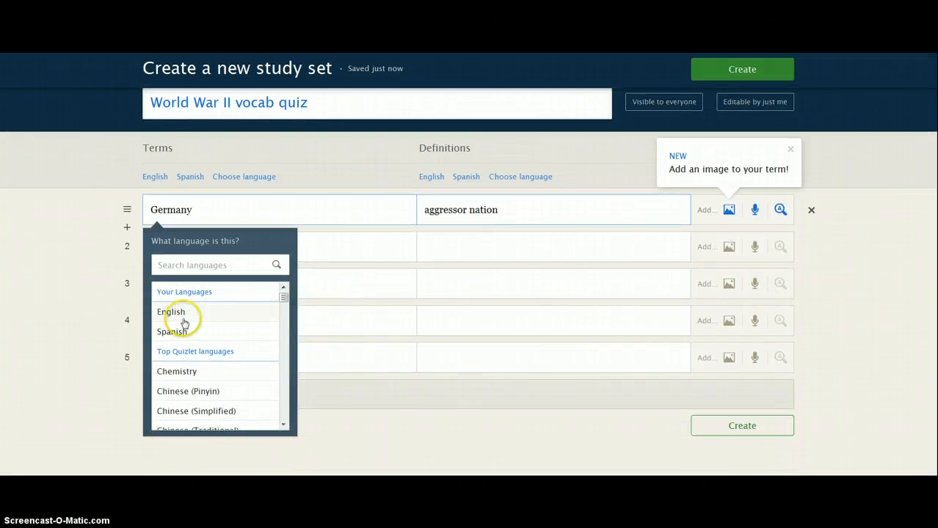
pyautogui.click(176, 313)
pyautogui.click(463, 313)
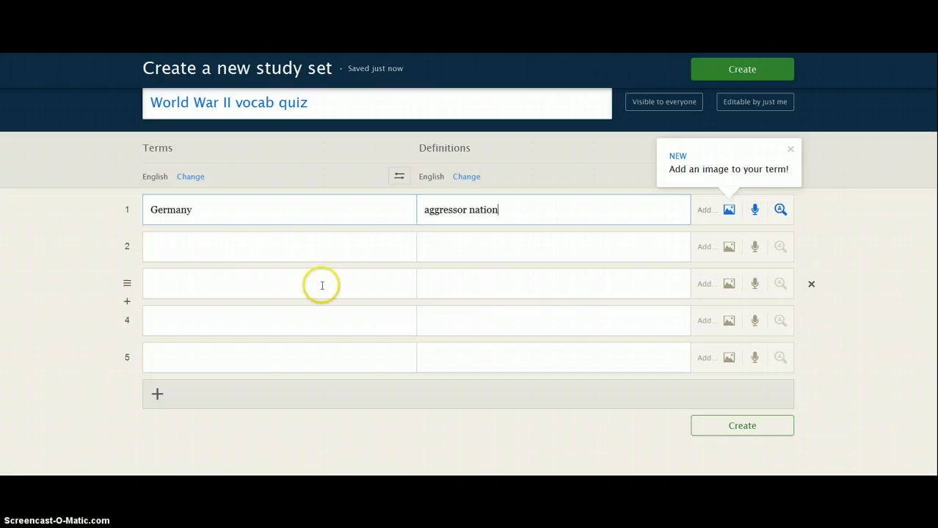
# Step: Fill in the second card with the term "Japan" and the definition "pearl Harbor"
pyautogui.click(230, 246)
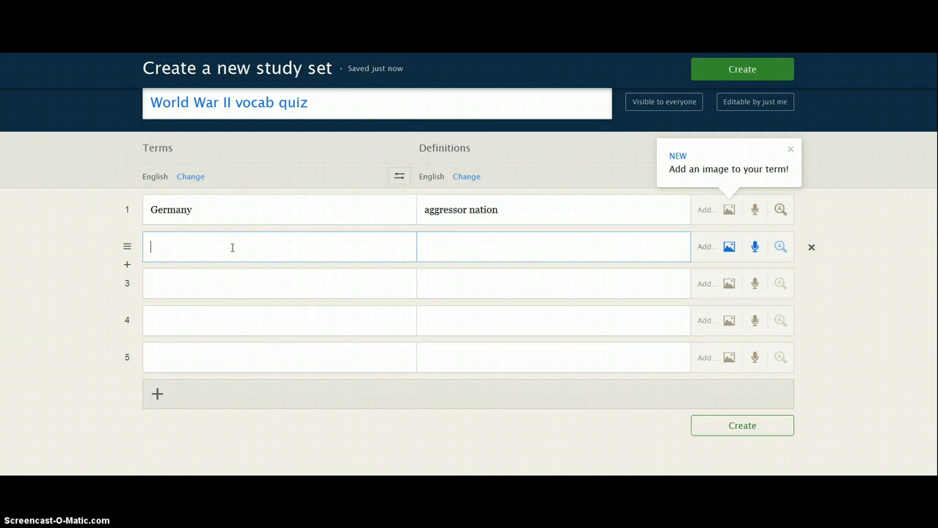
pyautogui.write('Japan')
pyautogui.write('pearl Ha')
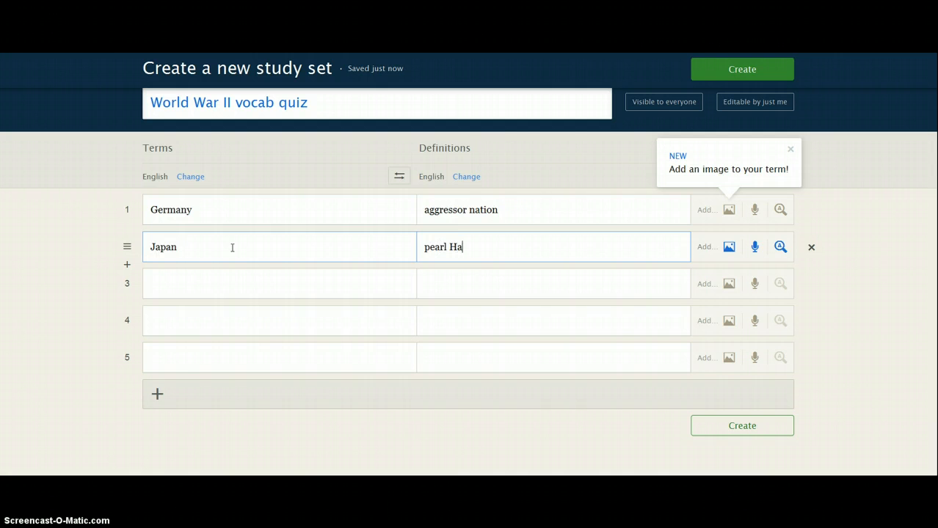
pyautogui.write('rbor')
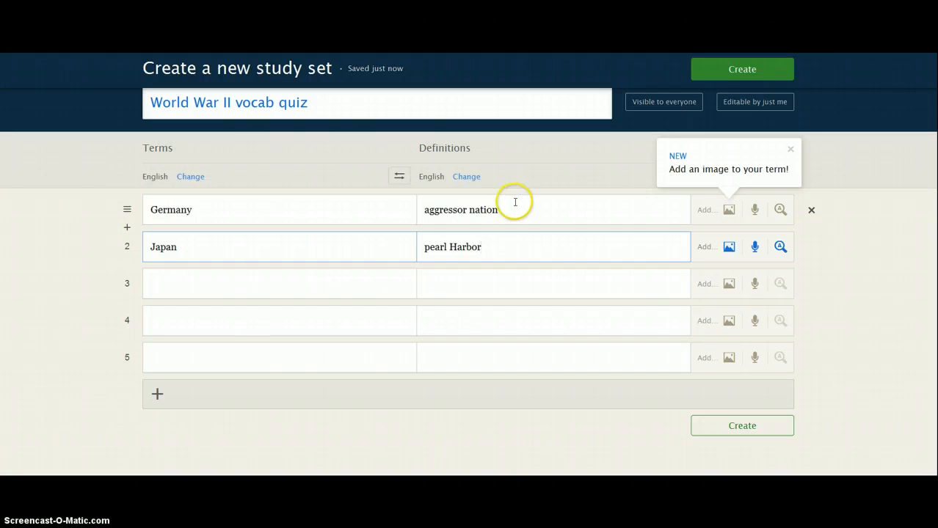
# Step: Add the German flag image to the Germany card and the grey Asia map with Japan in red to the Japan card
pyautogui.click(792, 150)
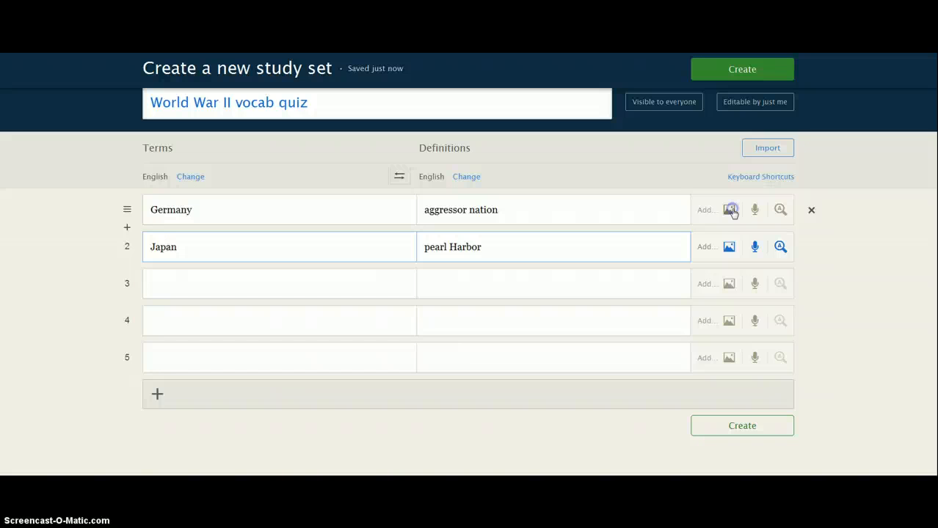
pyautogui.click(730, 211)
pyautogui.click(731, 213)
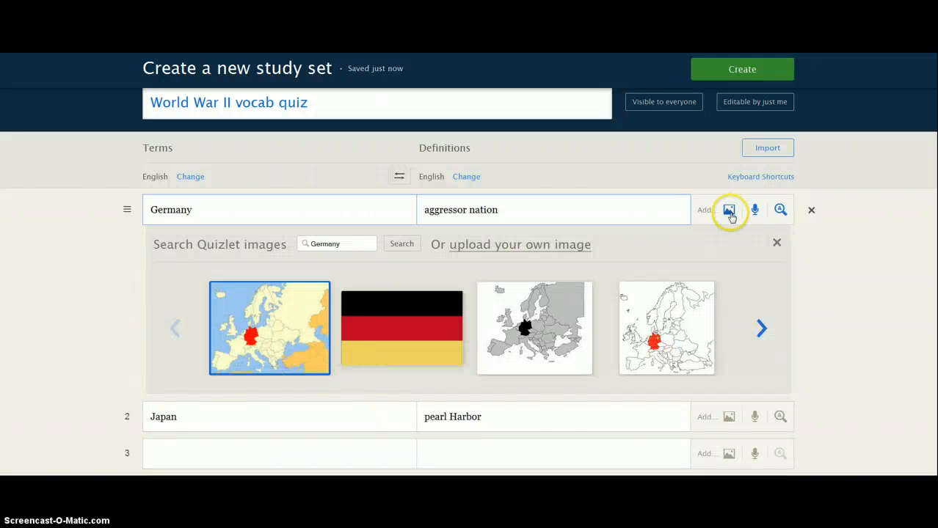
pyautogui.click(757, 335)
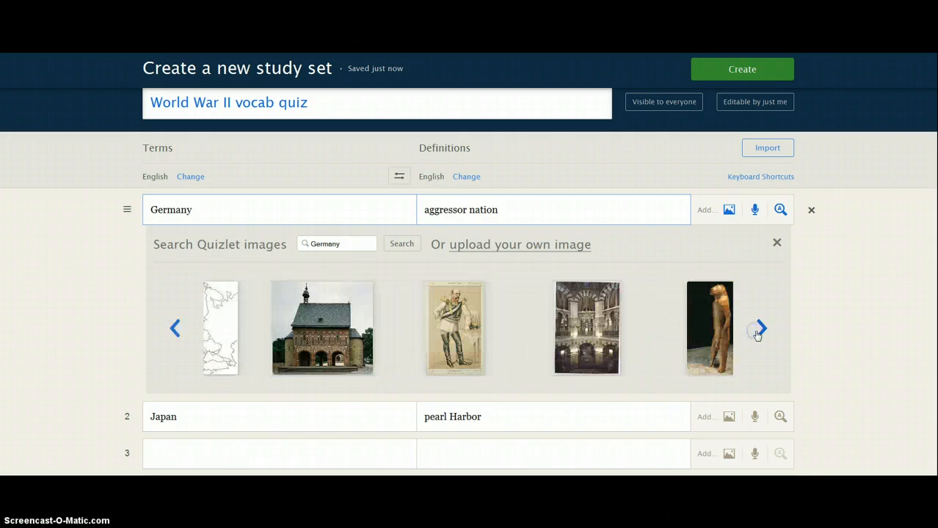
pyautogui.click(168, 338)
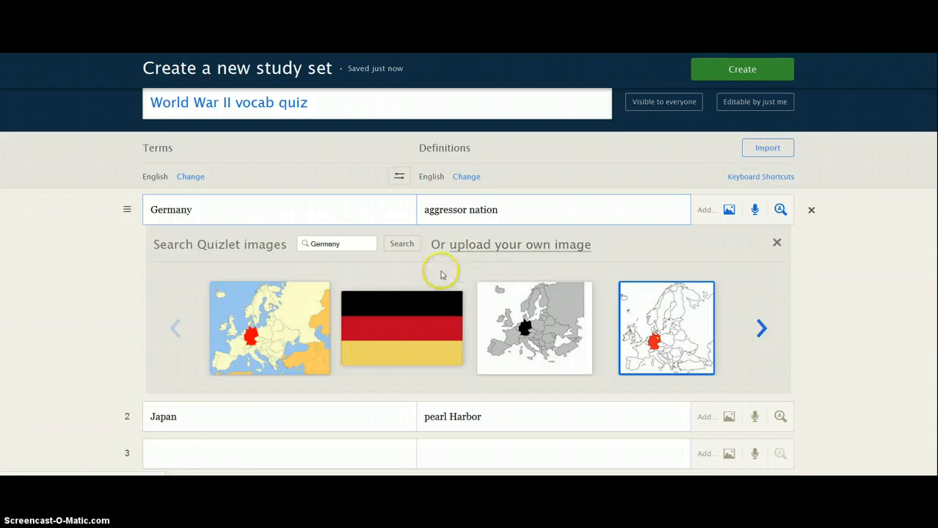
pyautogui.click(355, 321)
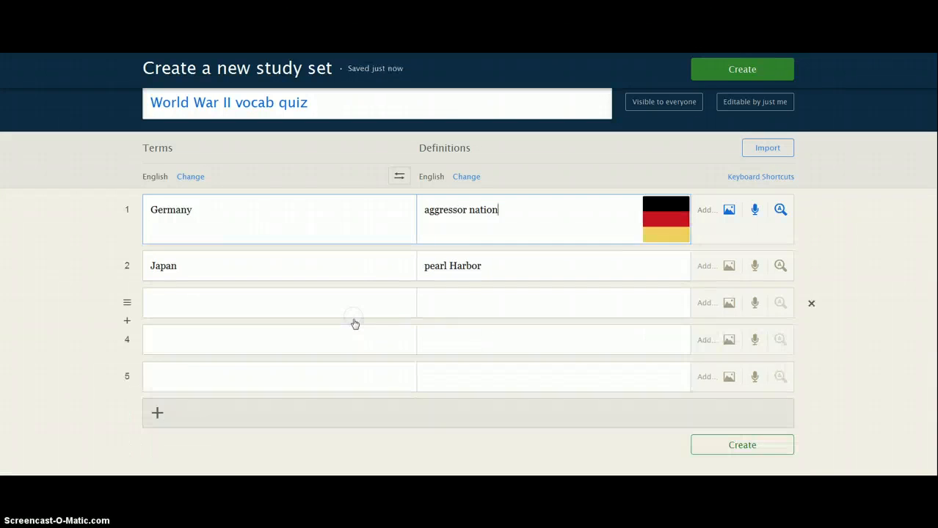
pyautogui.click(728, 266)
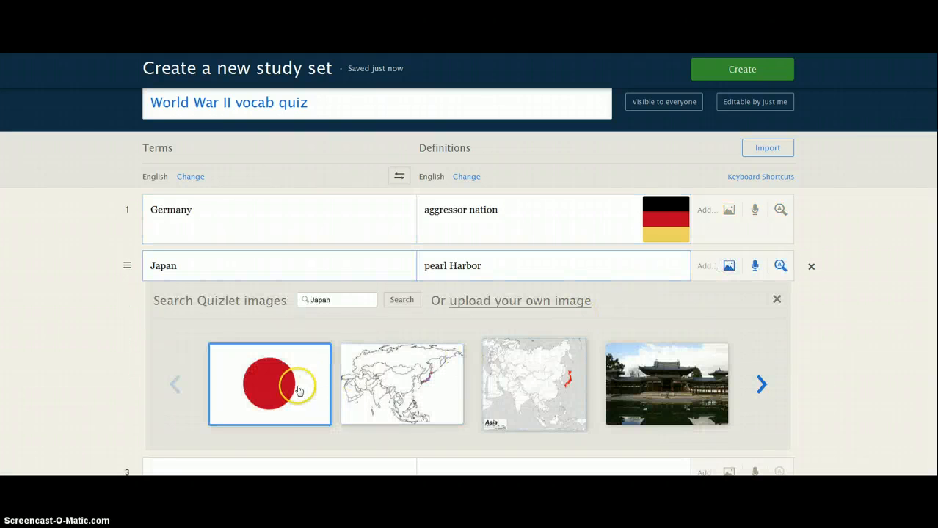
pyautogui.click(566, 405)
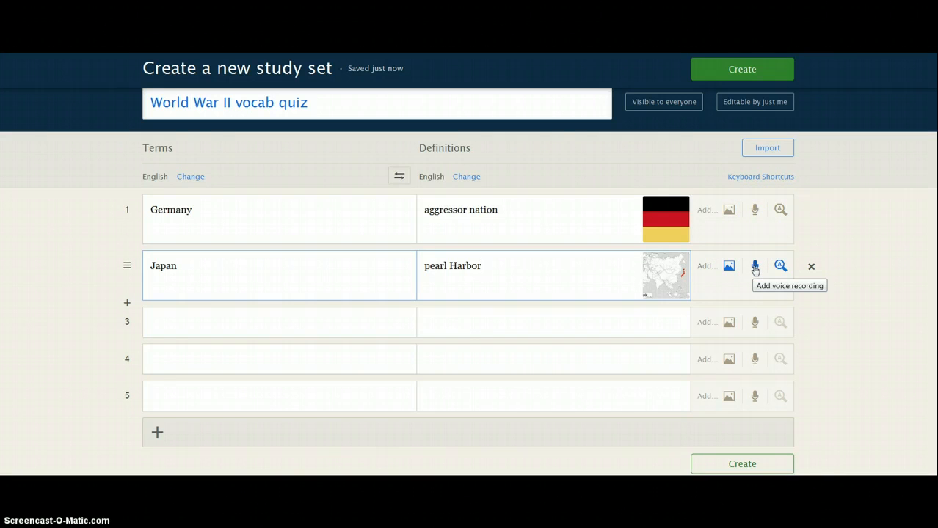
# Step: Browse the definitions from Quizlet users for Germany and add "Adolf Hitler" to that card's definition
pyautogui.click(780, 210)
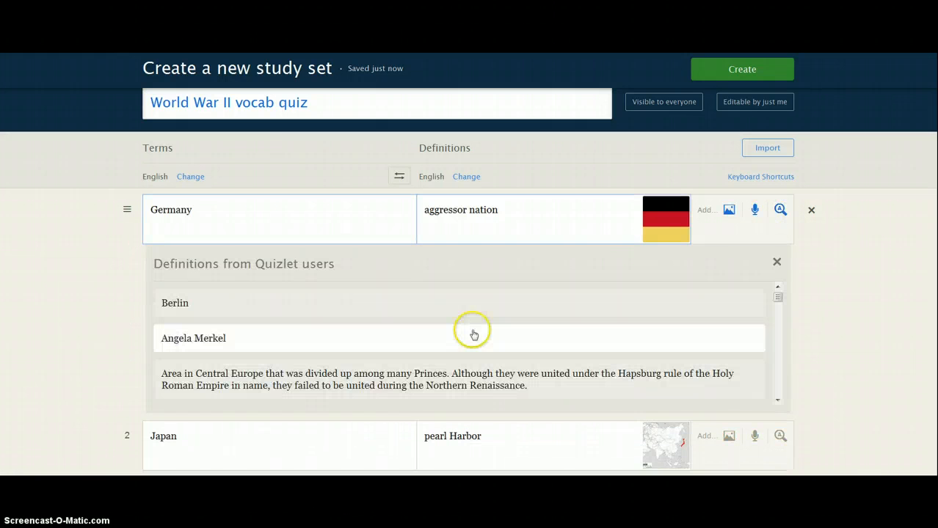
pyautogui.scroll(-1, 456, 348)
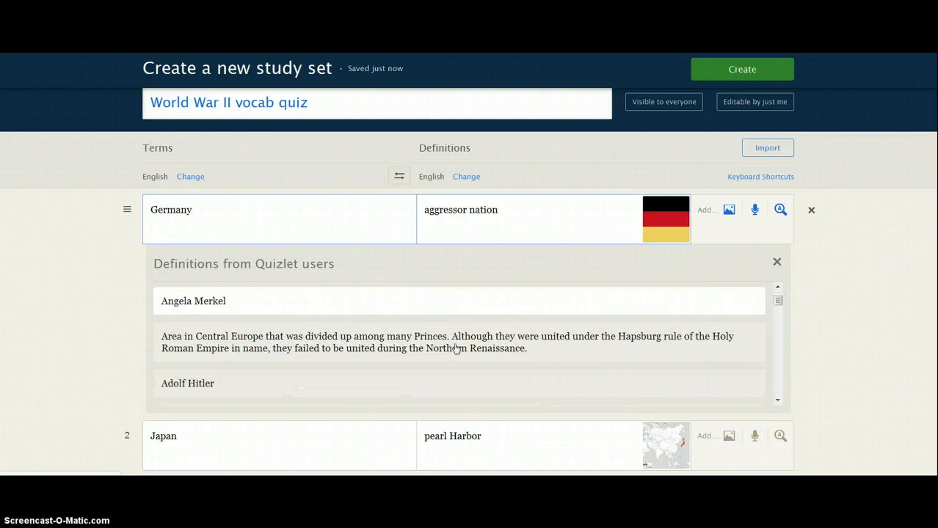
pyautogui.scroll(-6, 455, 349)
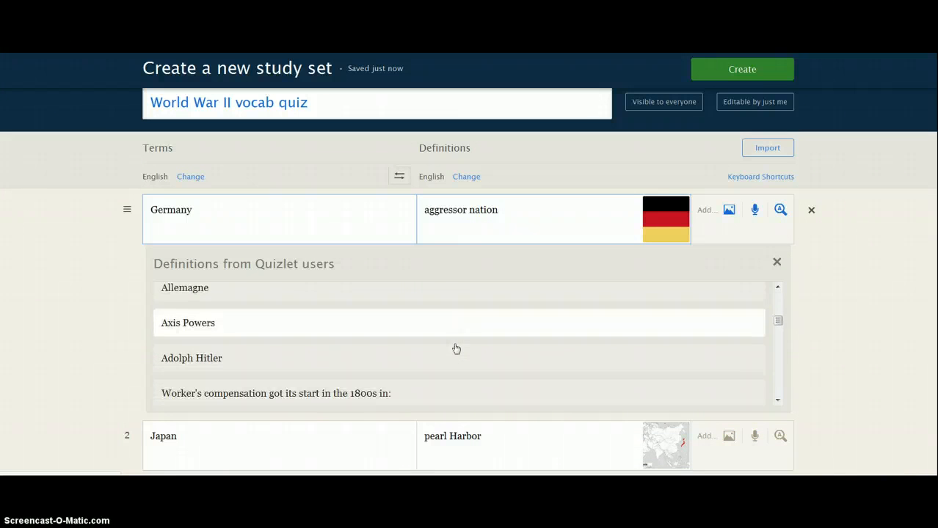
pyautogui.scroll(-3, 455, 348)
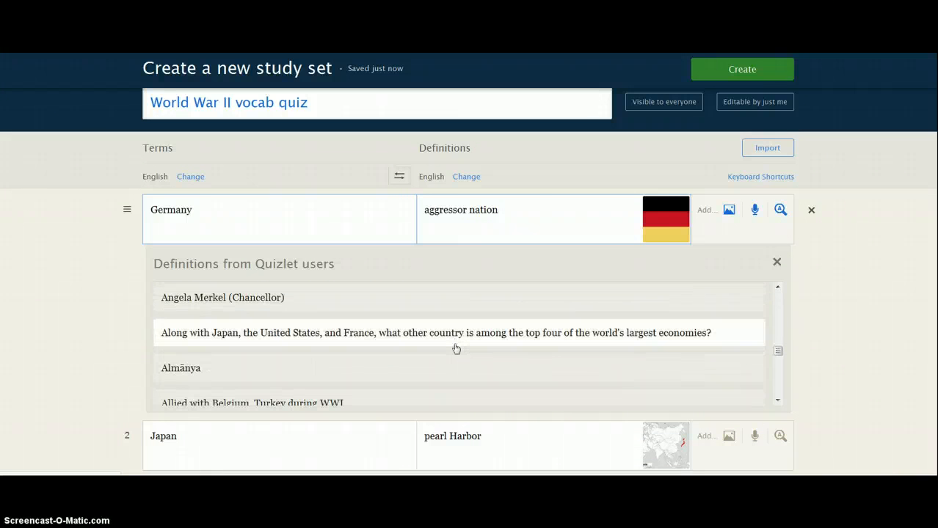
pyautogui.scroll(5, 455, 348)
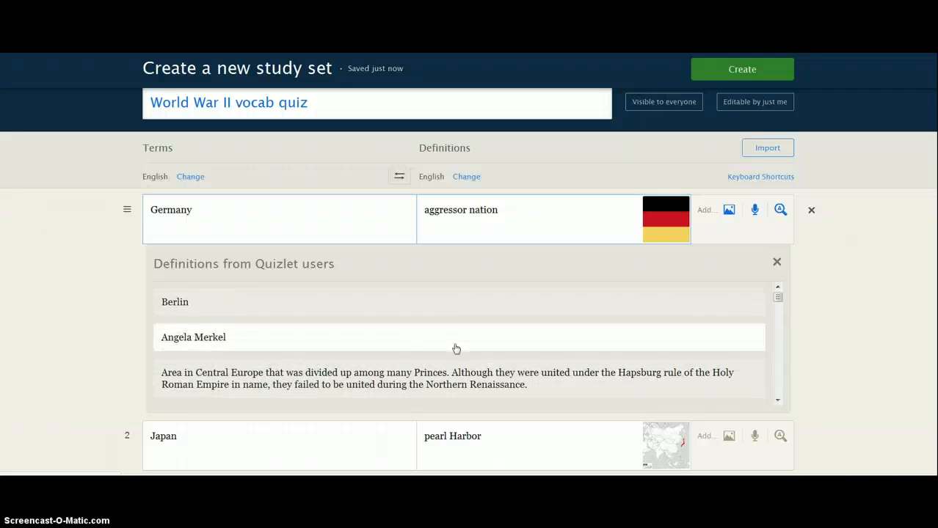
pyautogui.scroll(-2, 456, 348)
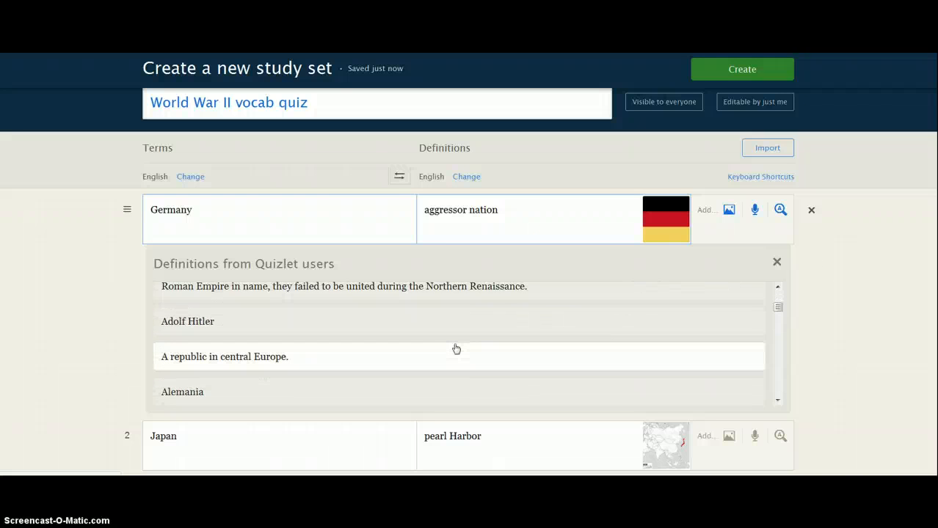
pyautogui.click(410, 319)
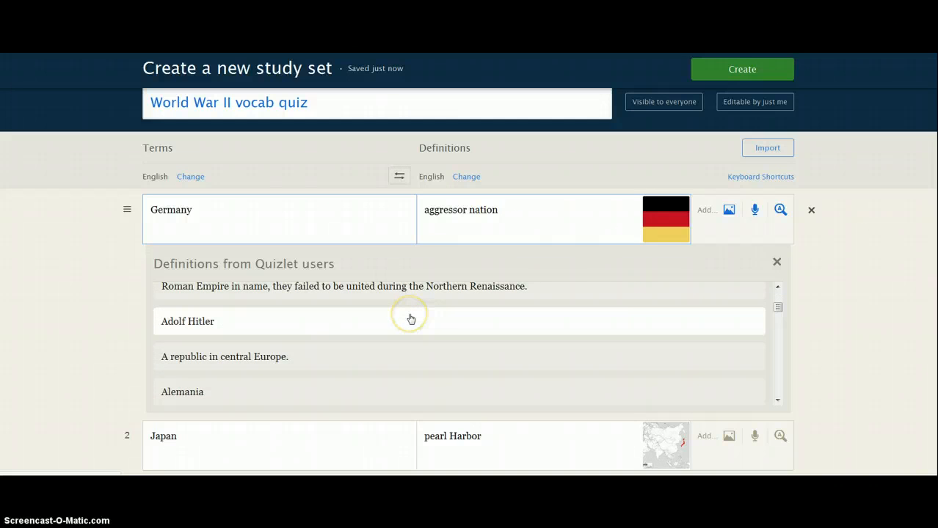
pyautogui.click(410, 317)
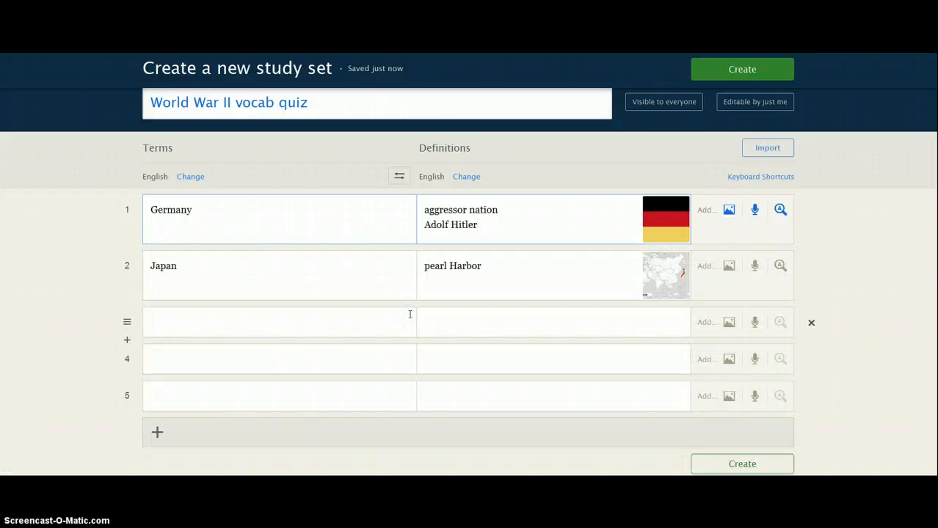
pyautogui.click(615, 192)
pyautogui.click(621, 198)
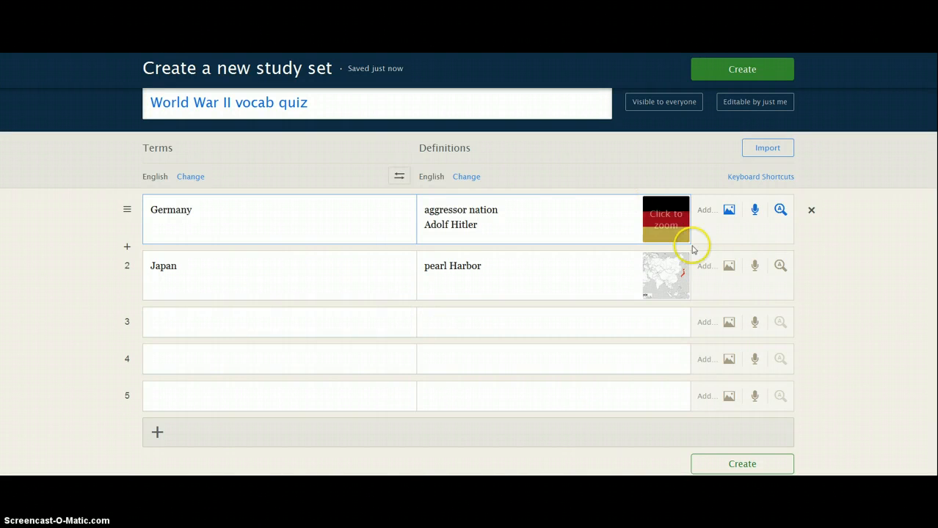
# Step: Browse the definitions from Quizlet users for Japan and add the "After WWII, characterized by agricultural reform" one to that card's definition
pyautogui.click(780, 264)
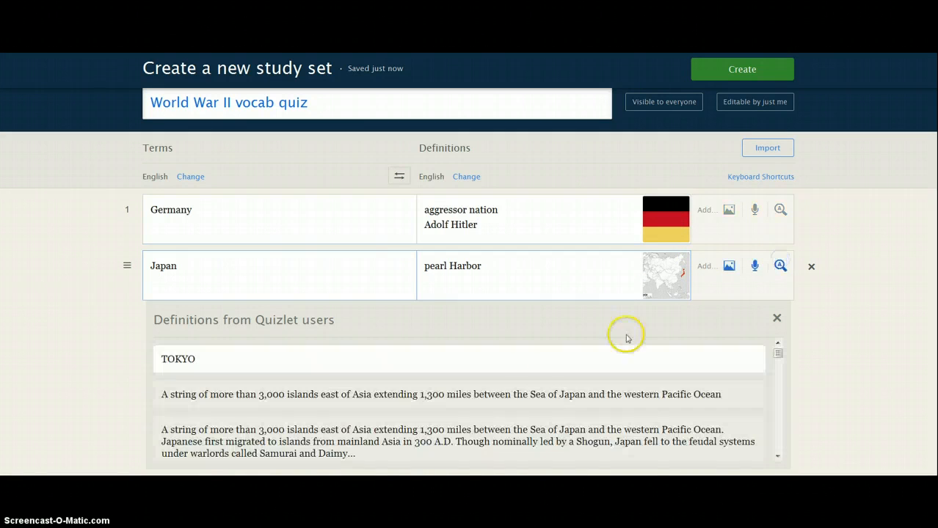
pyautogui.scroll(-2, 413, 412)
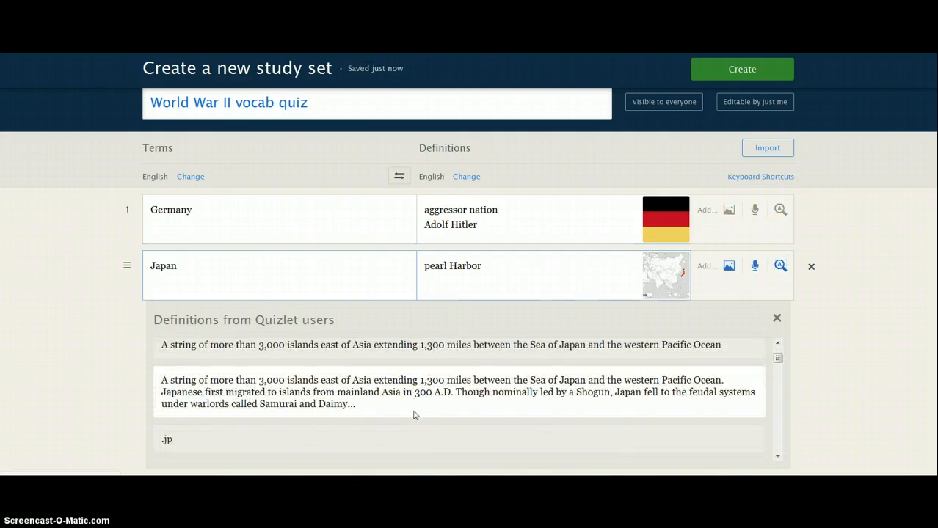
pyautogui.scroll(-7, 413, 415)
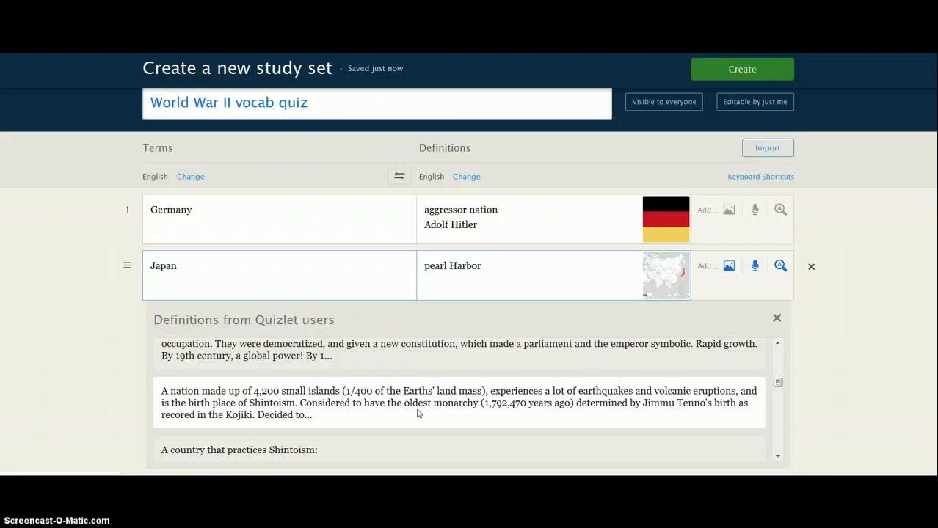
pyautogui.scroll(-6, 417, 414)
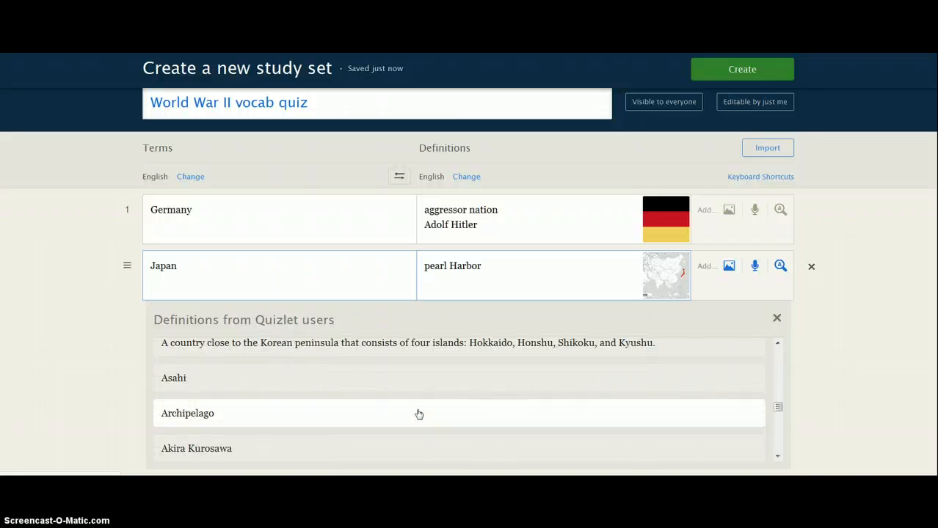
pyautogui.scroll(5, 419, 414)
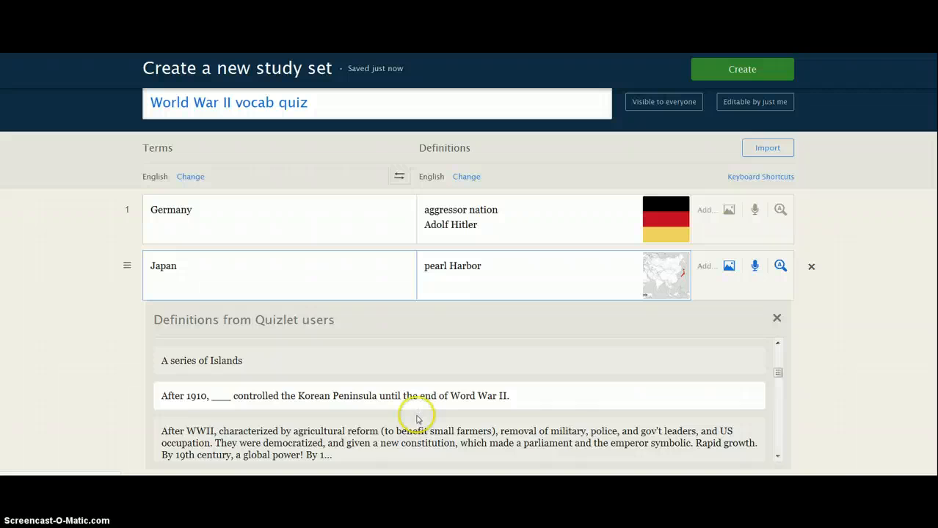
pyautogui.click(399, 438)
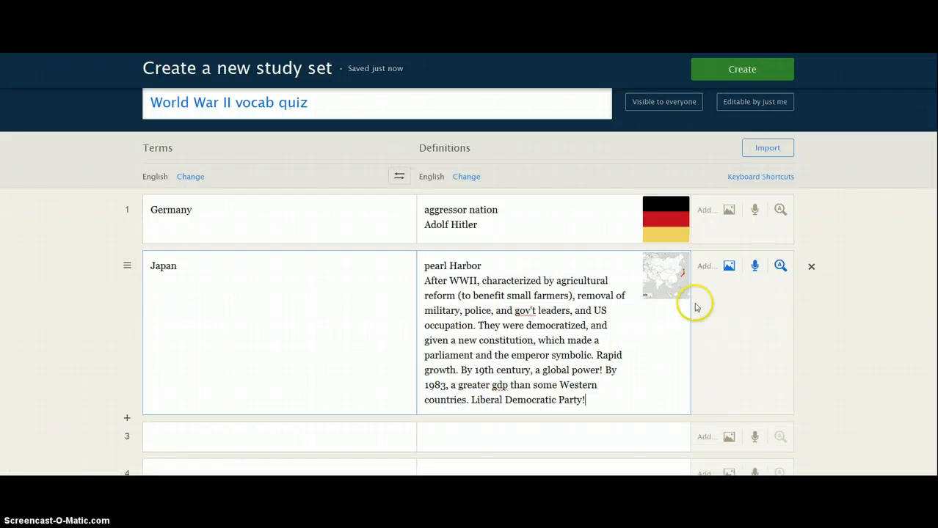
# Step: Create the World War II vocab quiz study set after checking its cards, and look over the finished term list
pyautogui.scroll(-3, 862, 284)
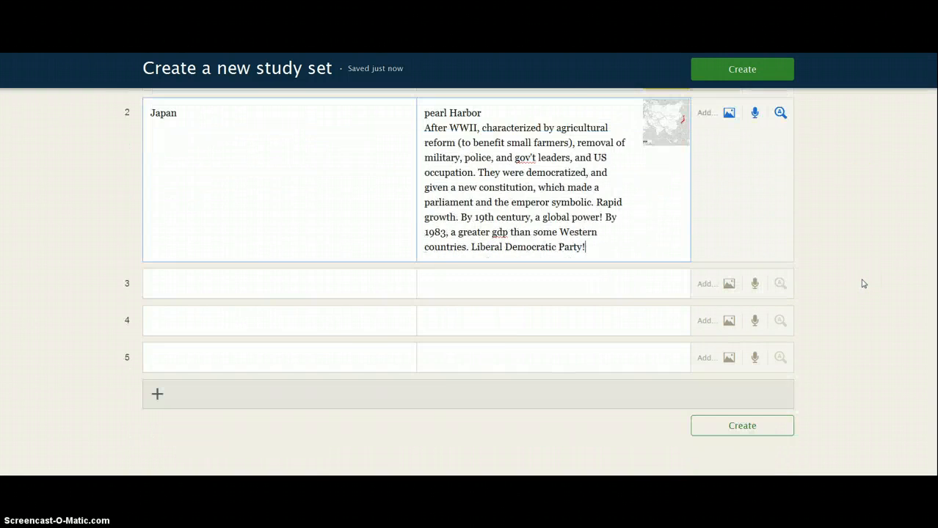
pyautogui.scroll(4, 863, 283)
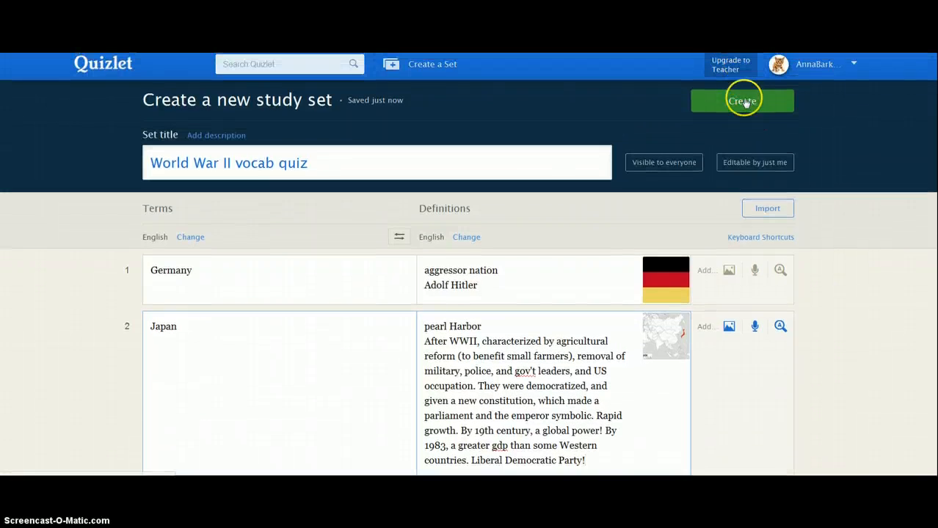
pyautogui.click(743, 101)
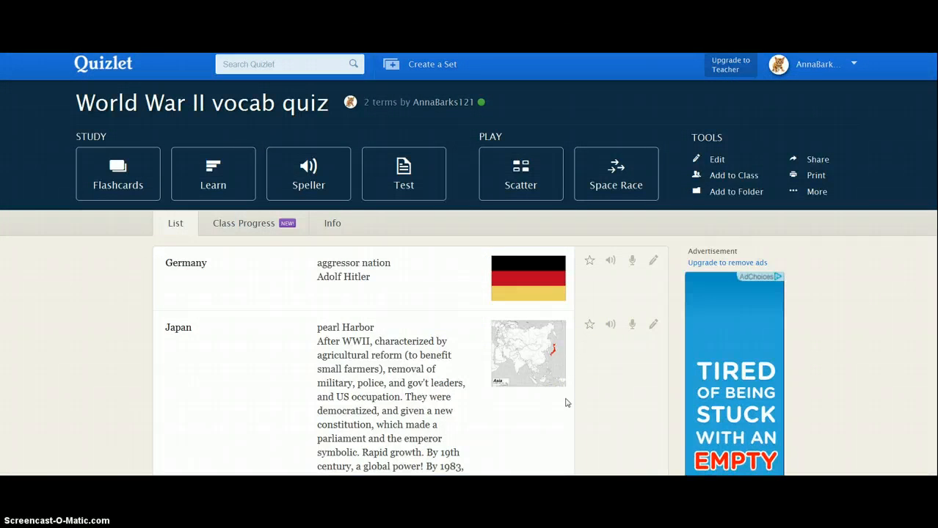
pyautogui.scroll(-3, 566, 402)
pyautogui.scroll(3, 565, 402)
# Step: From the list of own sets, open the American History Class SAU73 -2 and start adding a set to it
pyautogui.click(834, 66)
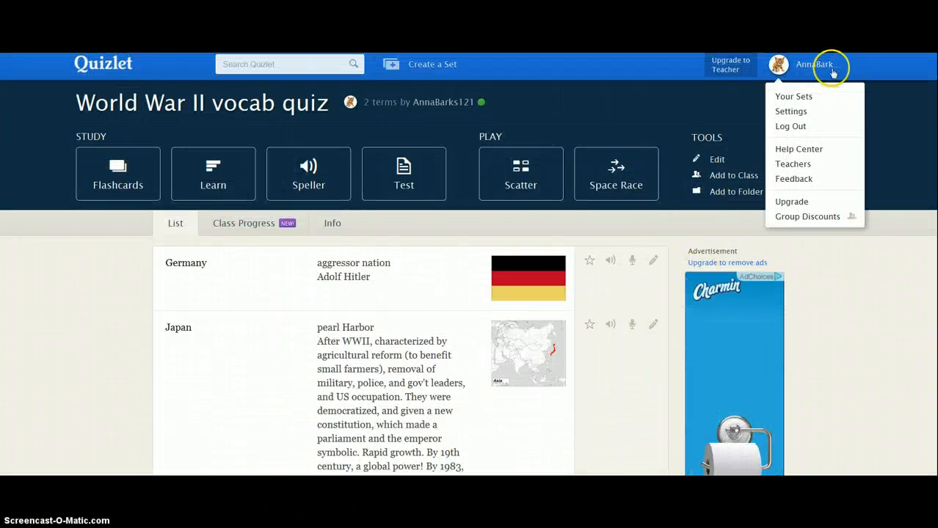
pyautogui.click(806, 99)
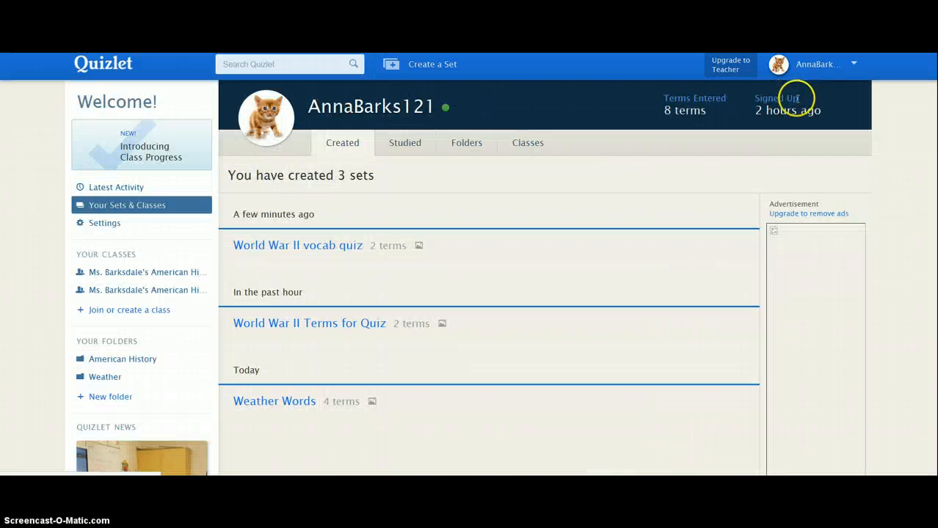
pyautogui.click(151, 295)
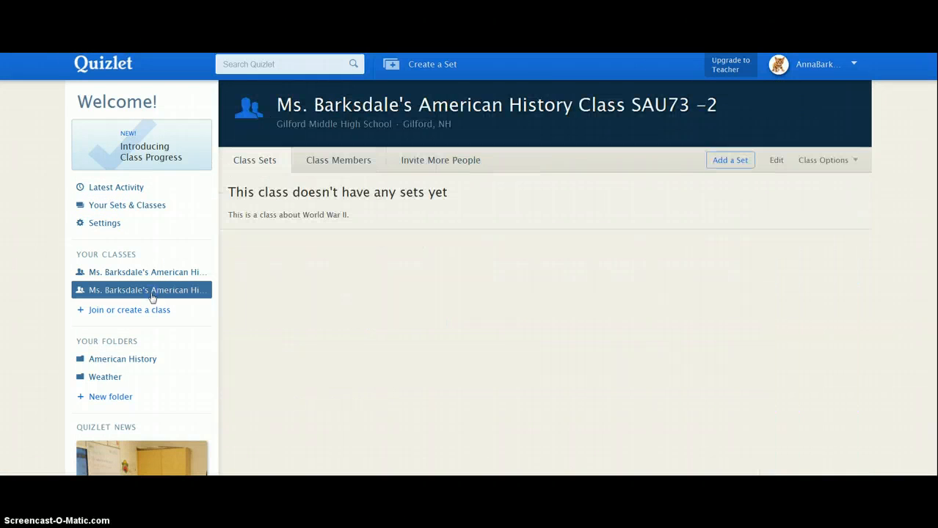
pyautogui.click(726, 159)
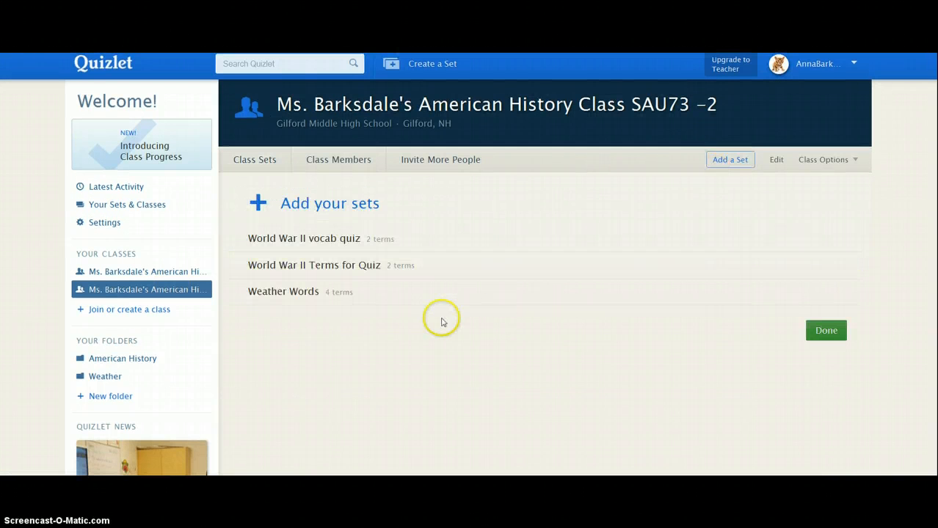
# Step: Try adding the World War II vocab quiz set with class editing allowed, and remove the set again
pyautogui.click(380, 241)
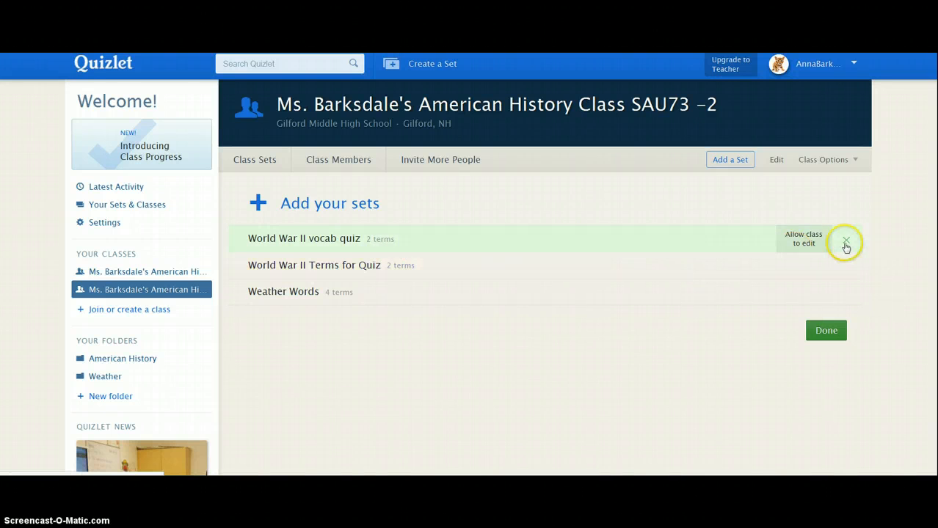
pyautogui.click(807, 242)
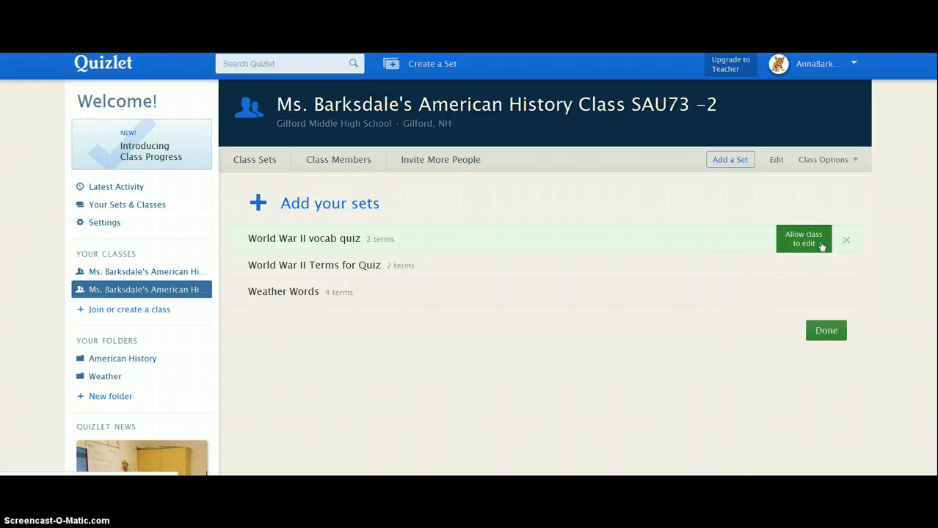
pyautogui.click(820, 244)
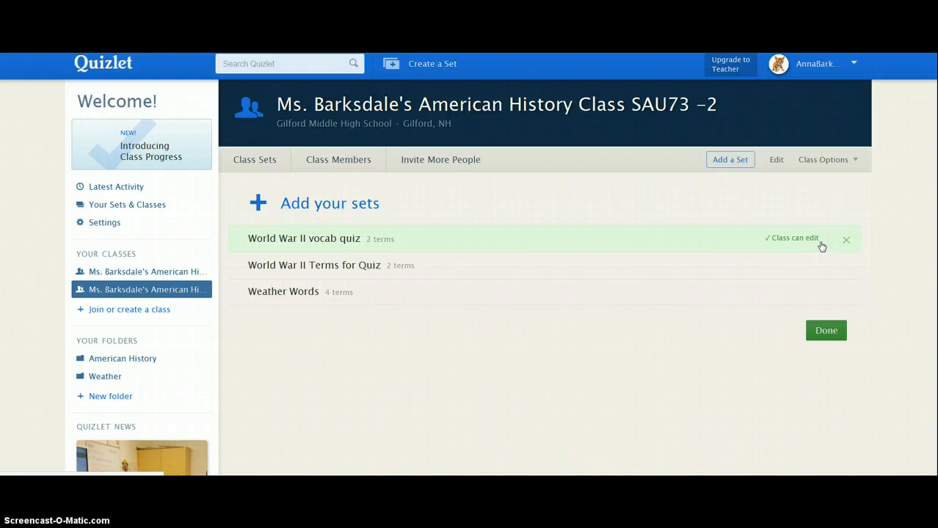
pyautogui.click(817, 240)
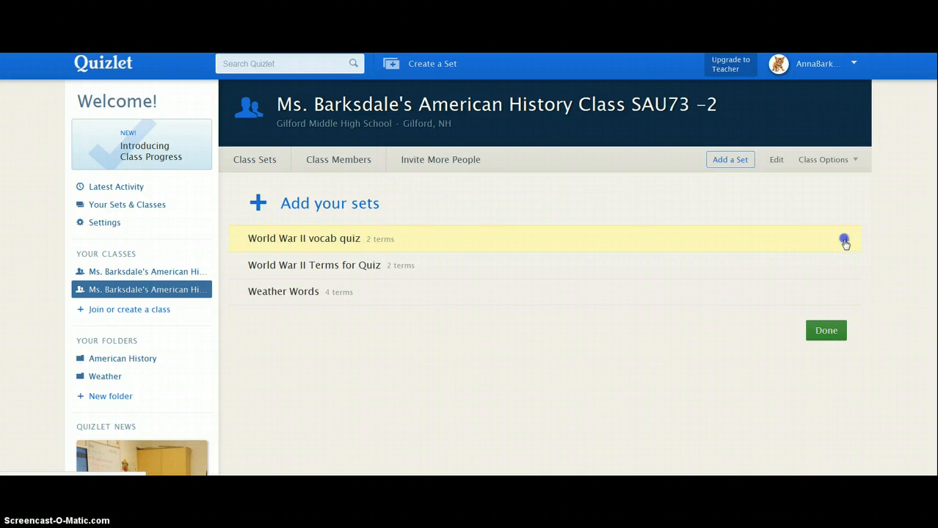
# Step: Add the World War II vocab quiz set to the class without editing permission and finish adding sets
pyautogui.click(845, 241)
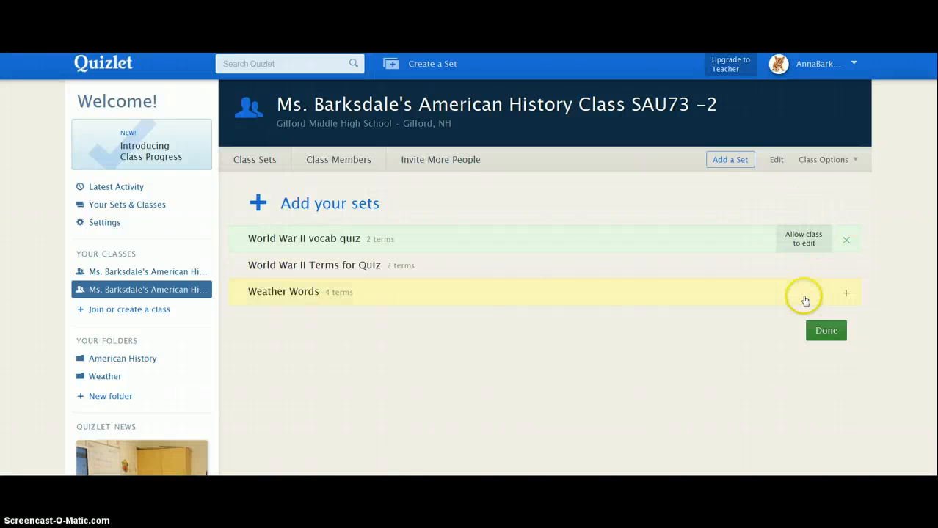
pyautogui.click(825, 331)
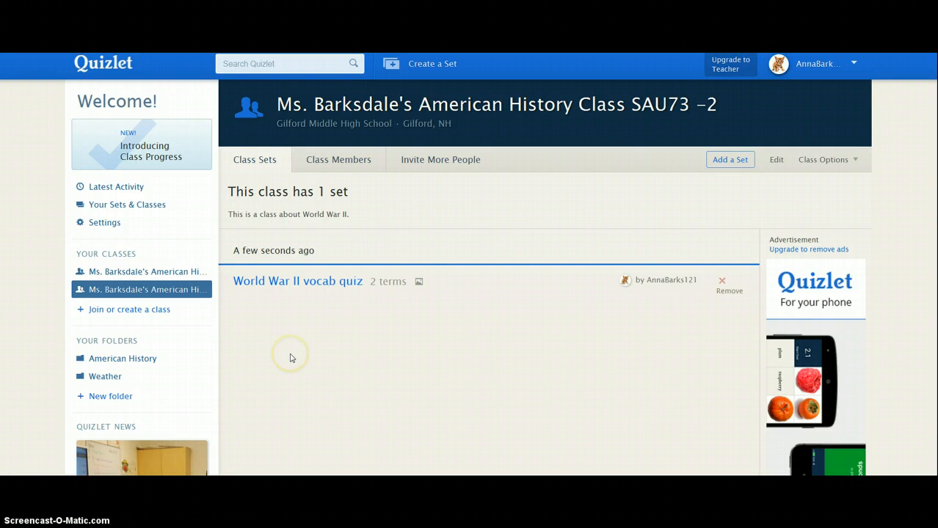
# Step: Return to the list of created sets and open the Weather Words set
pyautogui.click(785, 65)
pyautogui.click(793, 96)
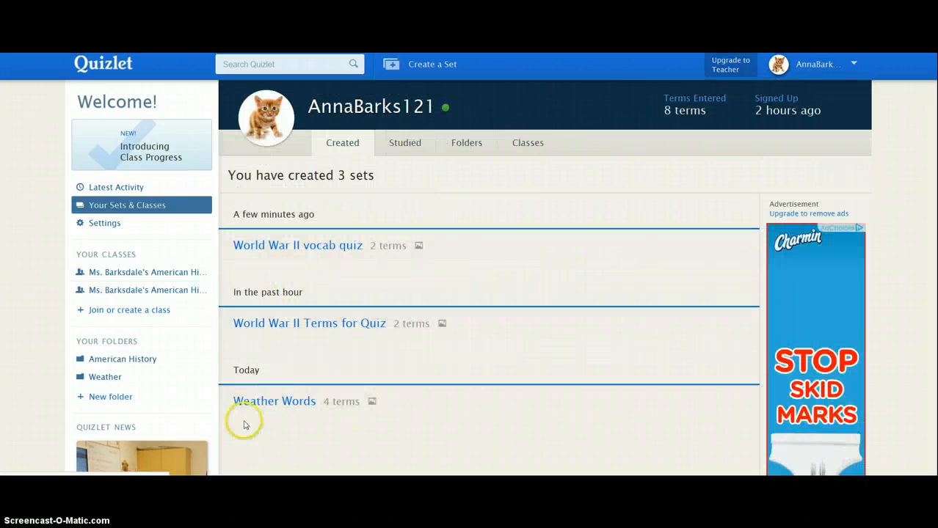
pyautogui.click(271, 404)
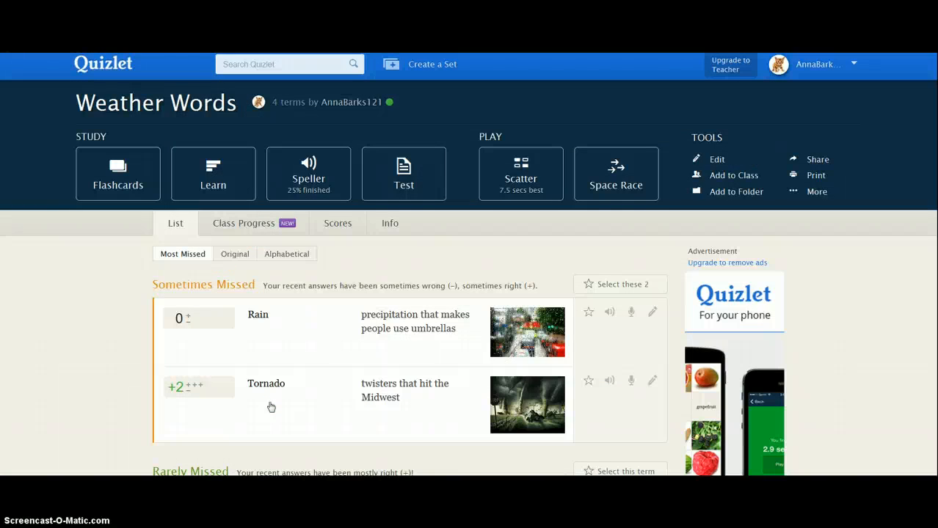
# Step: Examine the Weather Words terms, definitions and images grouped by how often they are missed
pyautogui.scroll(-3, 271, 408)
pyautogui.scroll(-4, 269, 405)
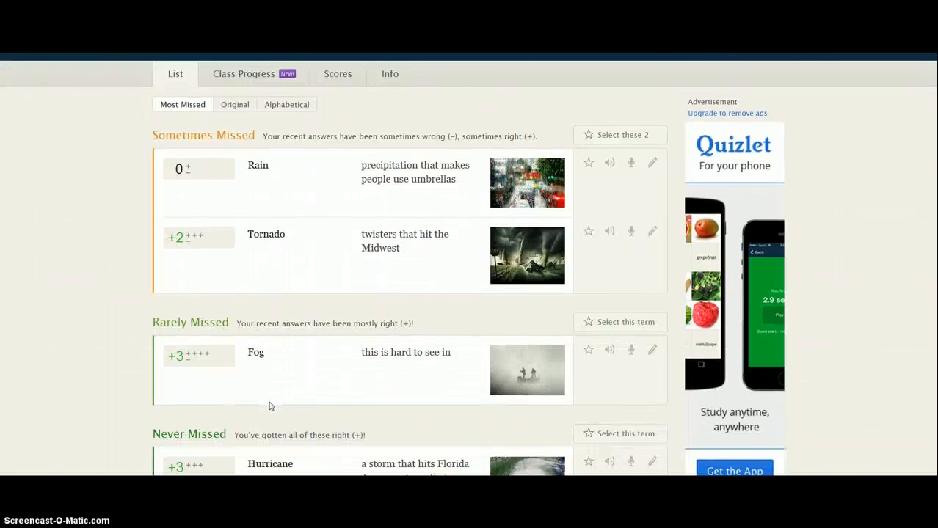
pyautogui.scroll(-3, 269, 406)
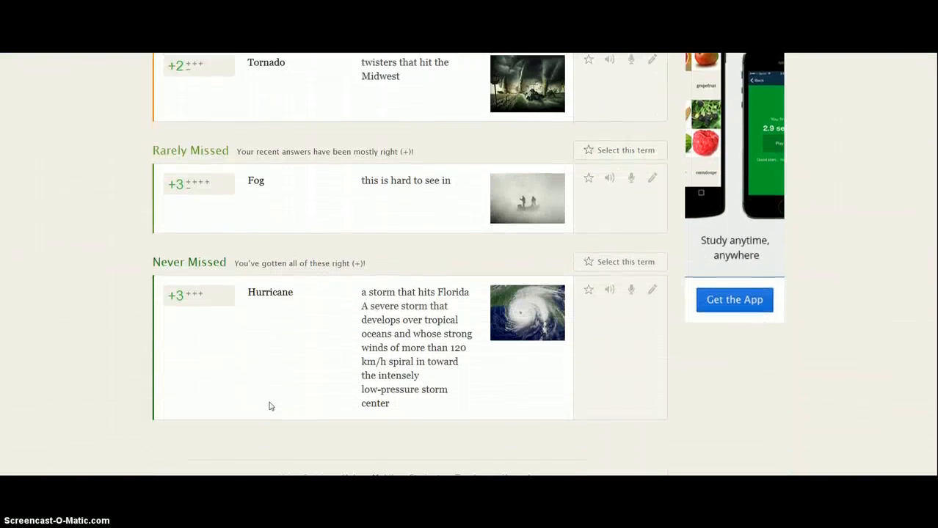
pyautogui.scroll(4, 269, 405)
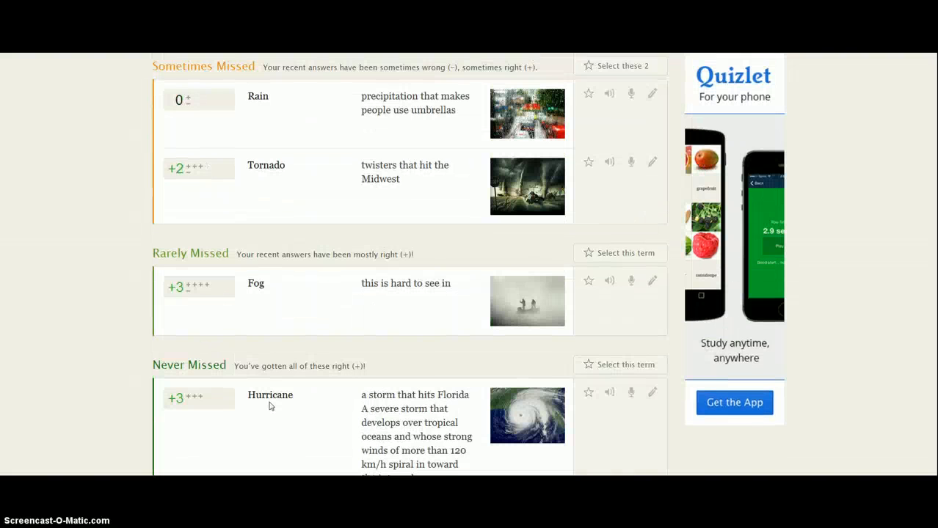
pyautogui.scroll(3, 269, 406)
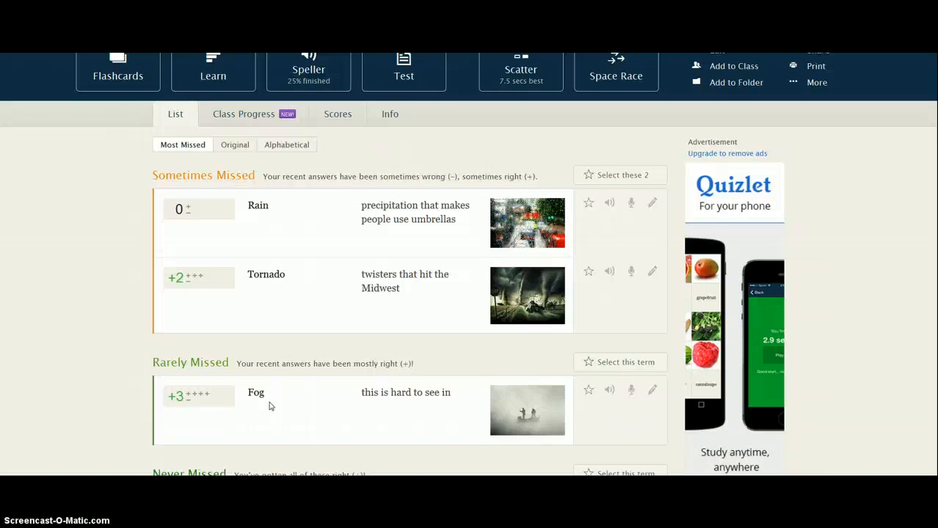
pyautogui.scroll(-1, 270, 405)
pyautogui.scroll(-2, 270, 406)
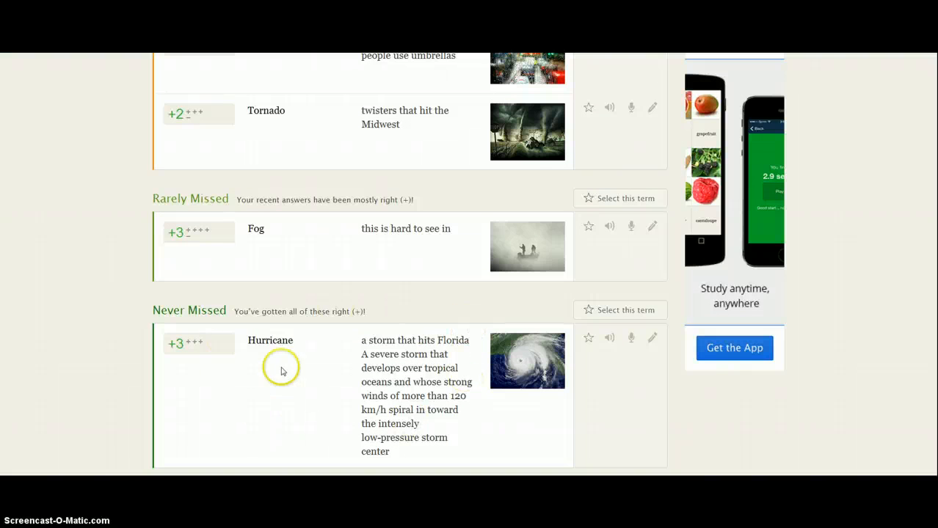
pyautogui.scroll(1, 337, 374)
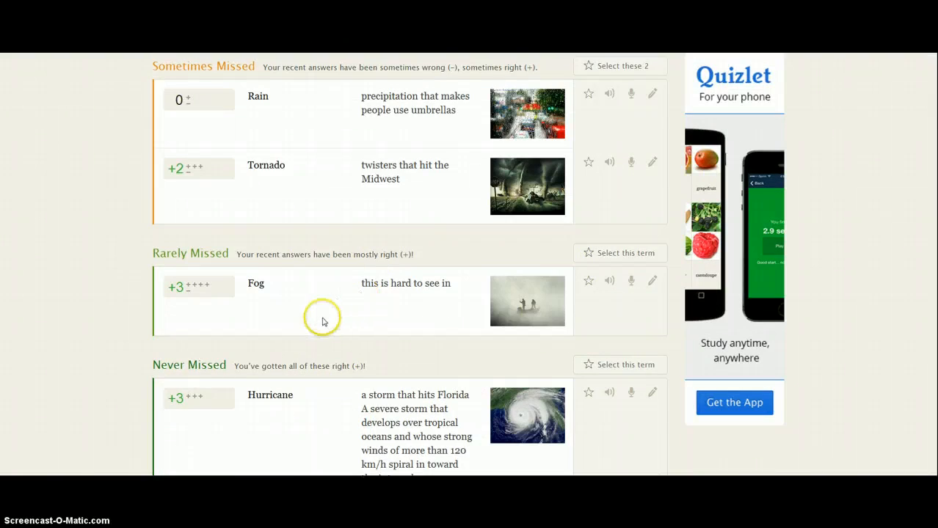
pyautogui.scroll(2, 316, 316)
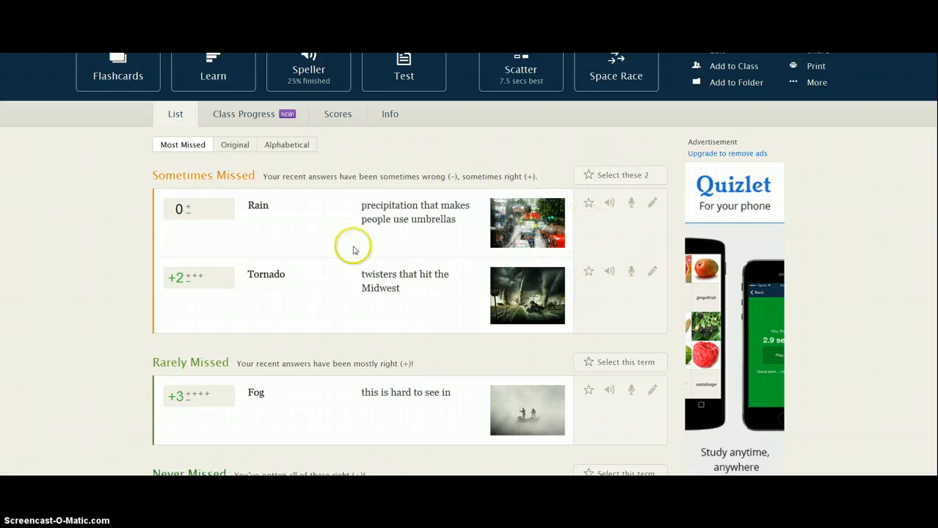
# Step: Play the audio for the term Rain and try its voice recording option
pyautogui.click(609, 203)
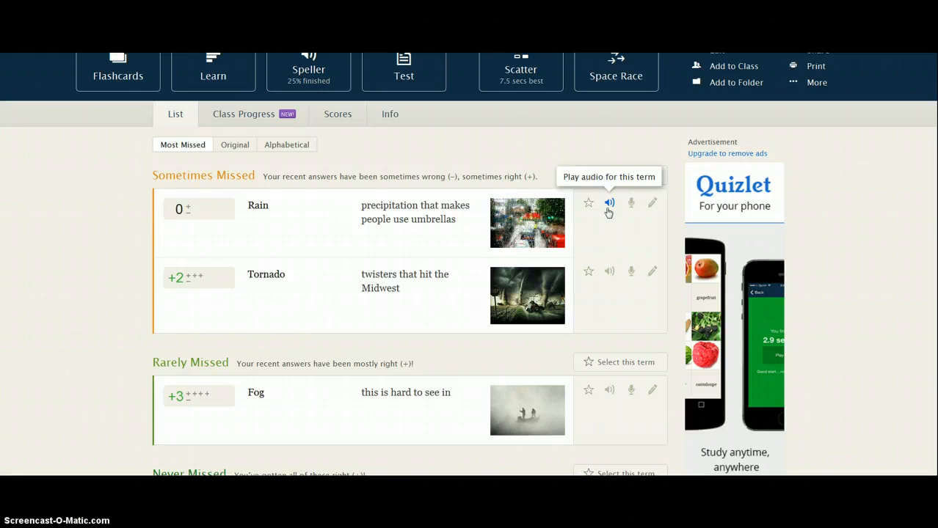
pyautogui.click(631, 205)
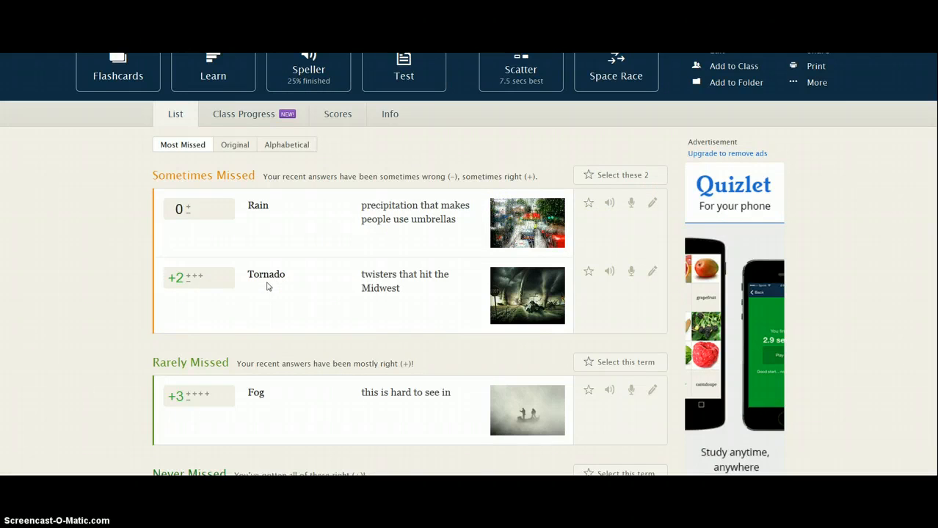
# Step: Study the Weather Words set as flashcards, flipping the Fog card to its definition and viewing its image enlarged
pyautogui.scroll(3, 268, 286)
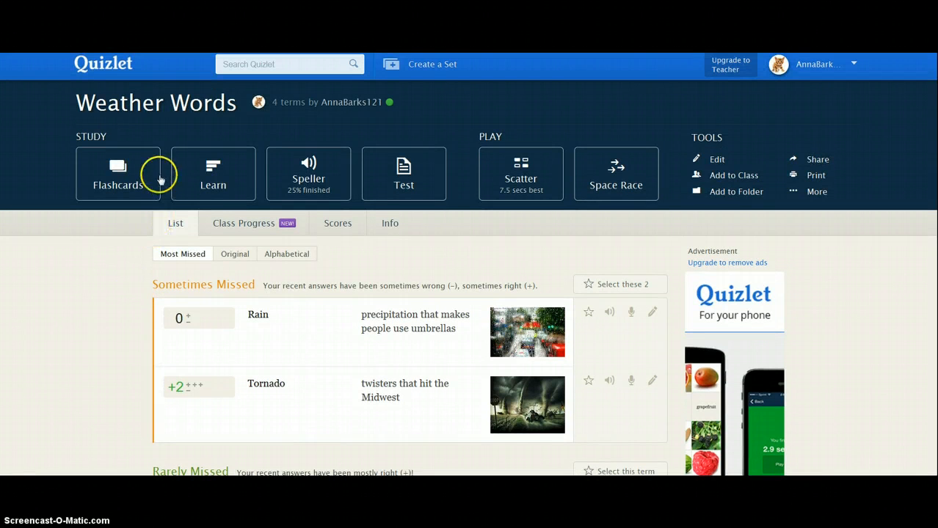
pyautogui.click(119, 178)
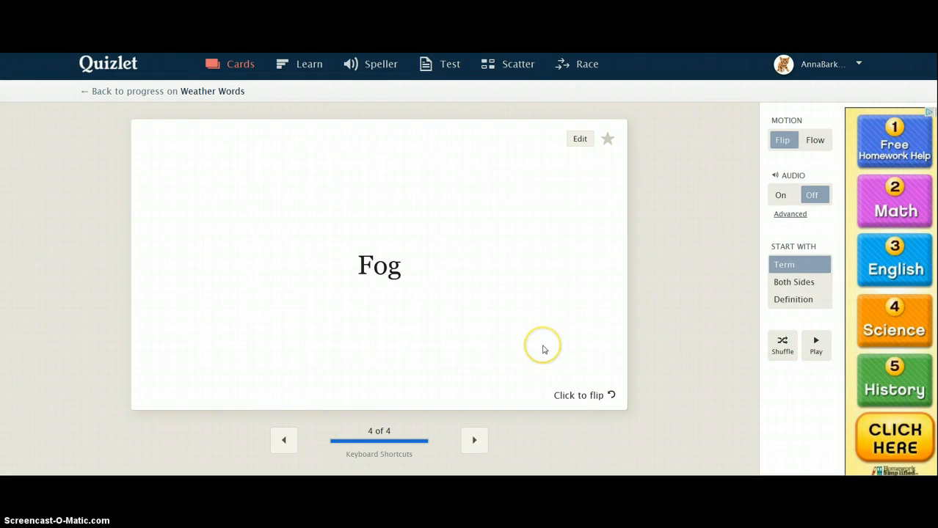
pyautogui.click(502, 356)
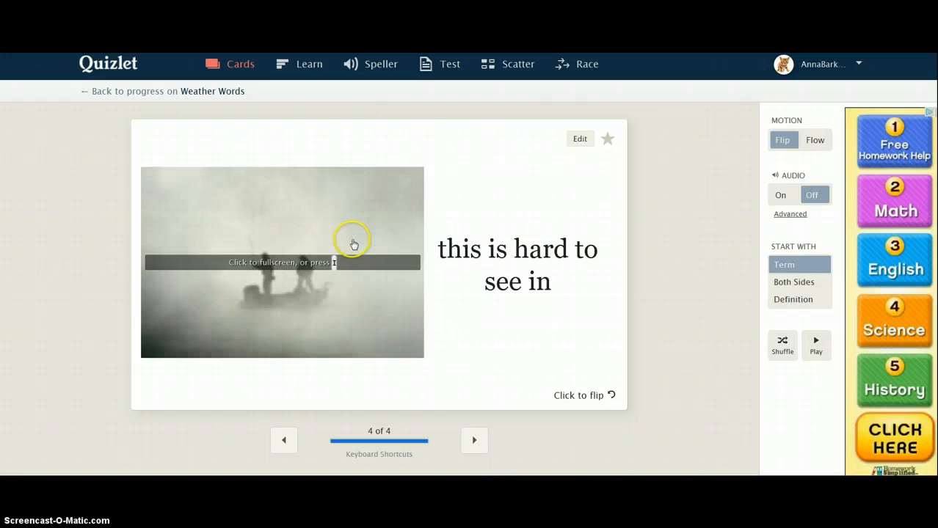
pyautogui.click(259, 295)
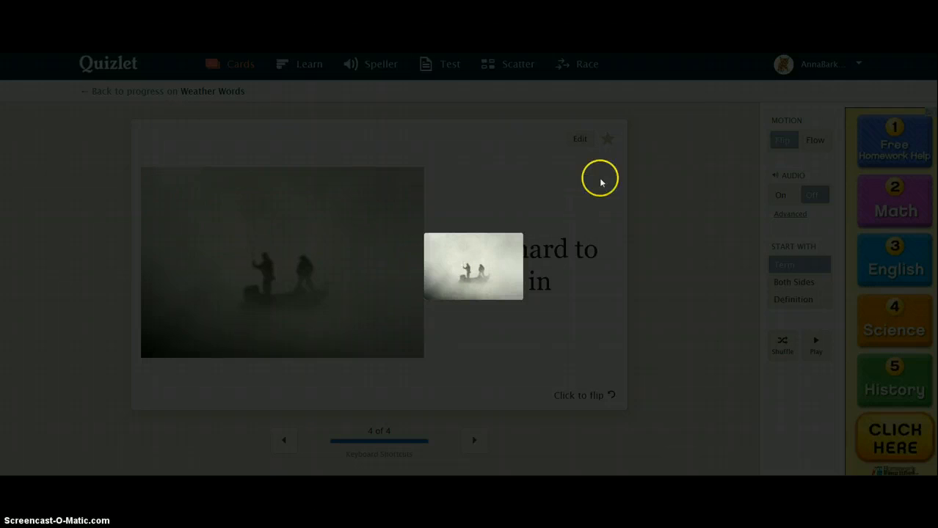
pyautogui.click(627, 194)
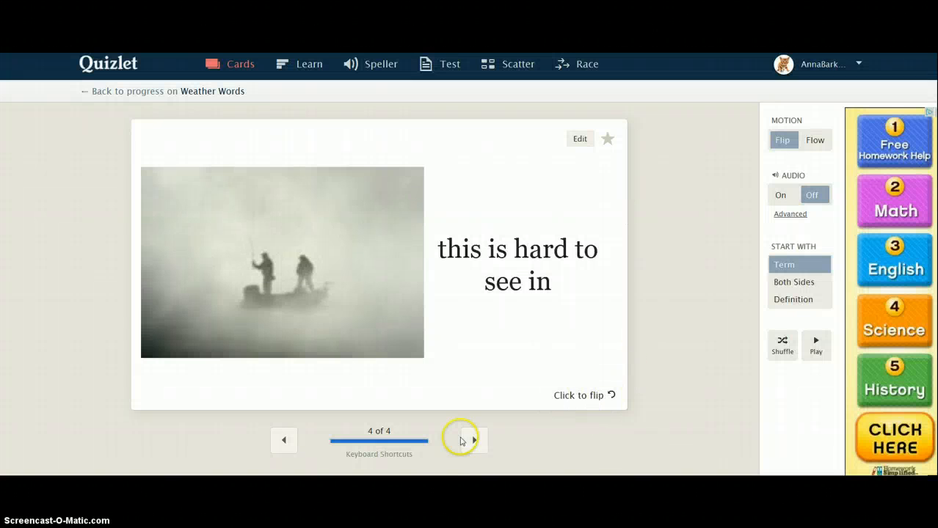
# Step: Advance past the last Weather Words flashcard to finish the deck and return to the set overview
pyautogui.click(493, 440)
pyautogui.click(475, 442)
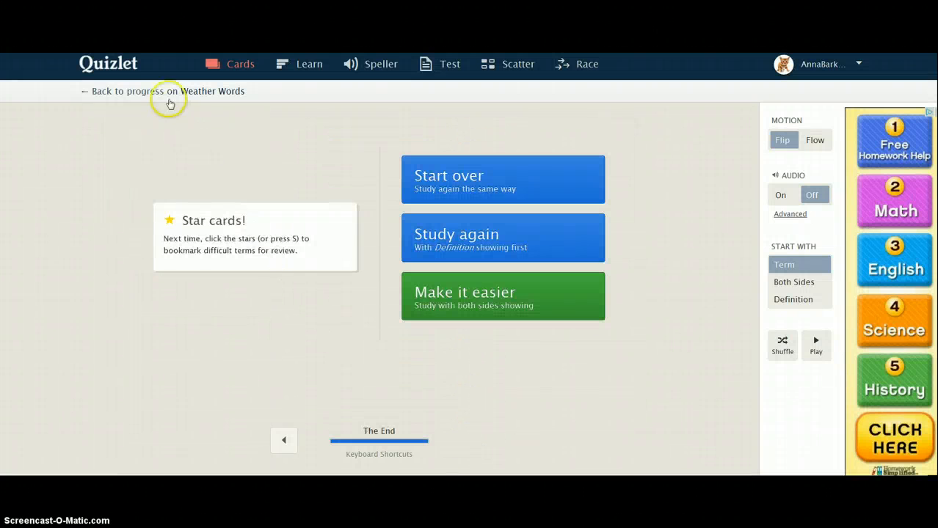
pyautogui.click(134, 103)
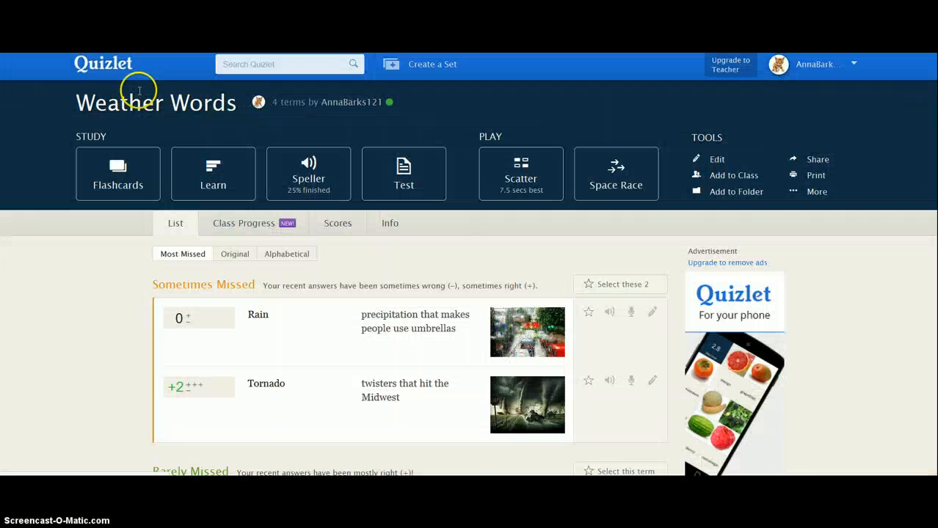
# Step: Study Weather Words in Learn mode, answering the prompts with hurricane, tornado and rainfall, and return to the set overview
pyautogui.click(234, 173)
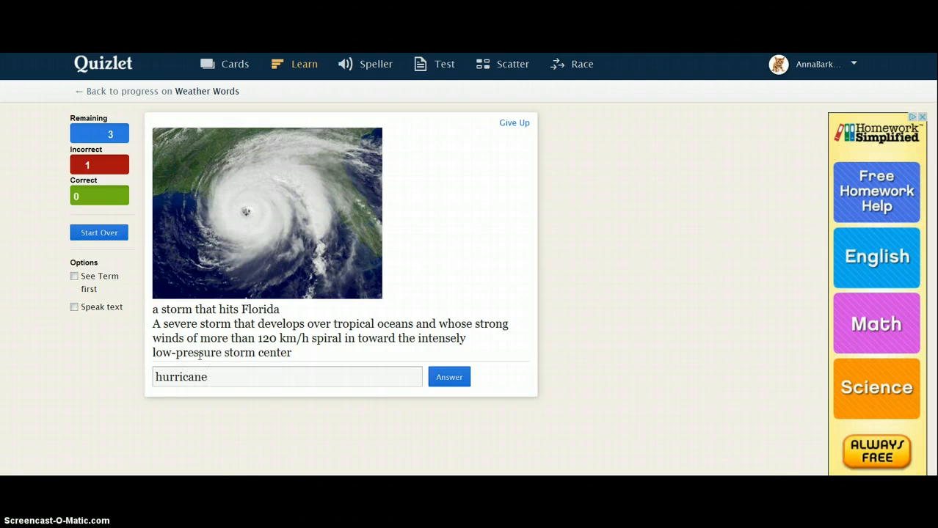
pyautogui.click(456, 383)
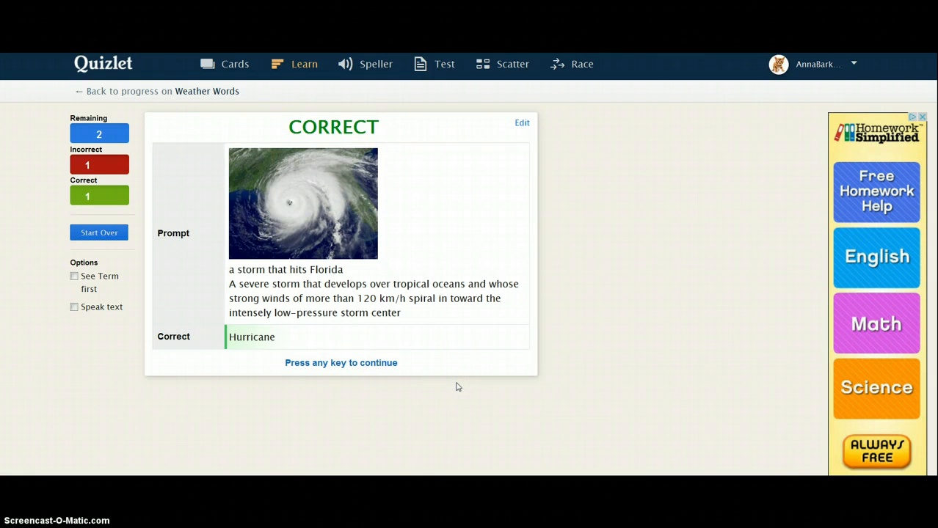
pyautogui.click(357, 365)
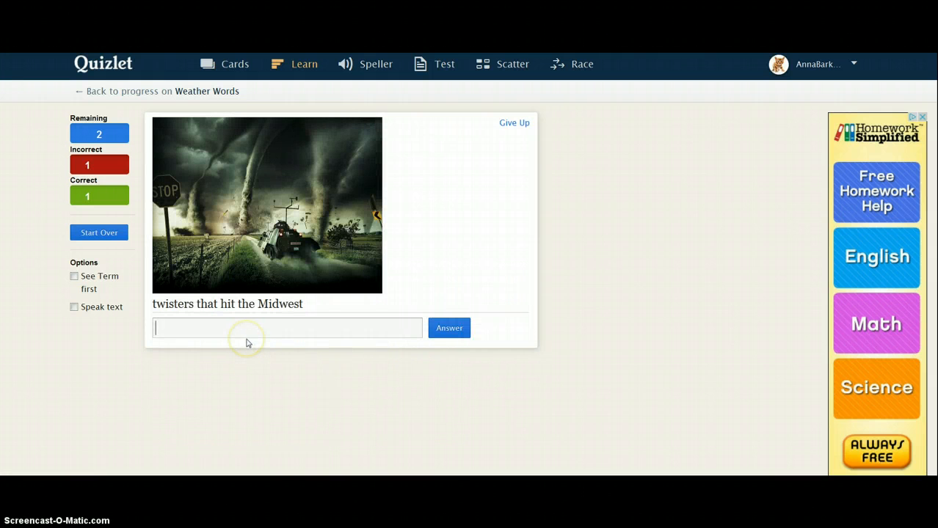
pyautogui.write('tornado')
pyautogui.click(461, 332)
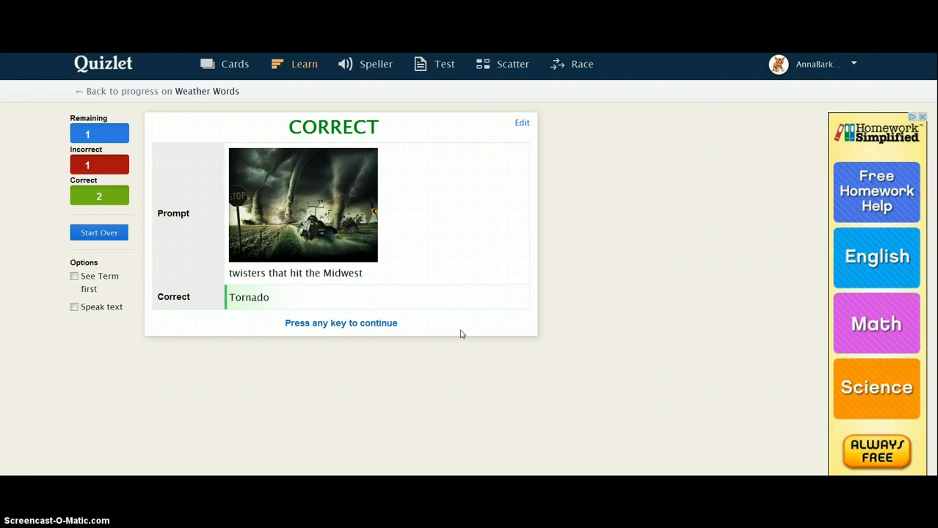
pyautogui.click(319, 324)
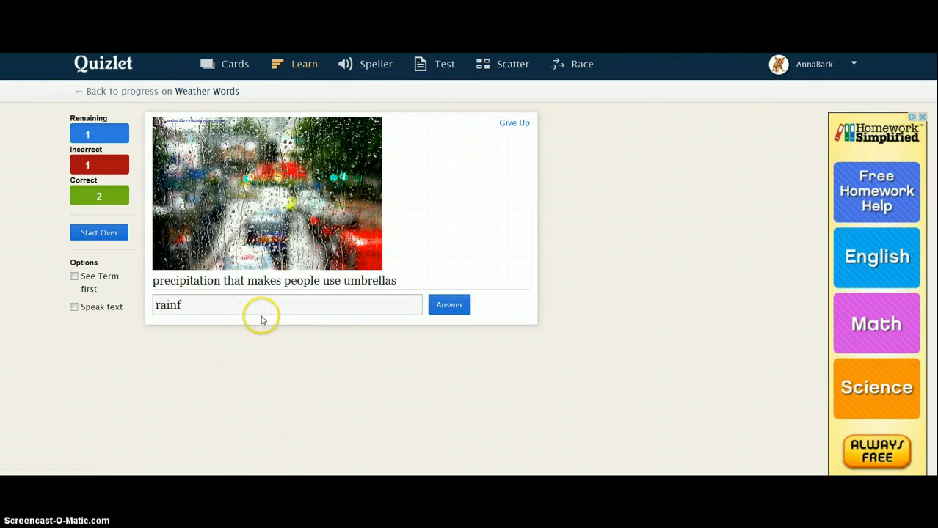
pyautogui.click(462, 314)
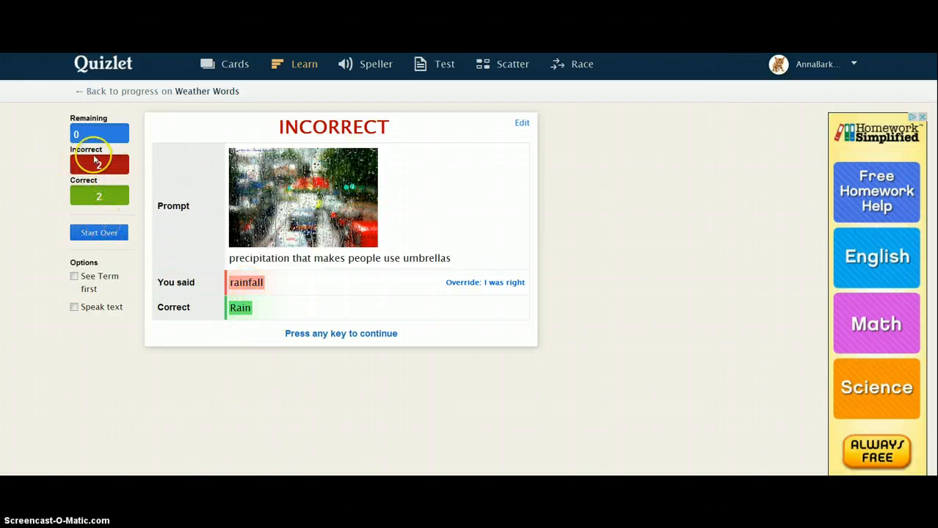
pyautogui.click(303, 337)
pyautogui.click(144, 95)
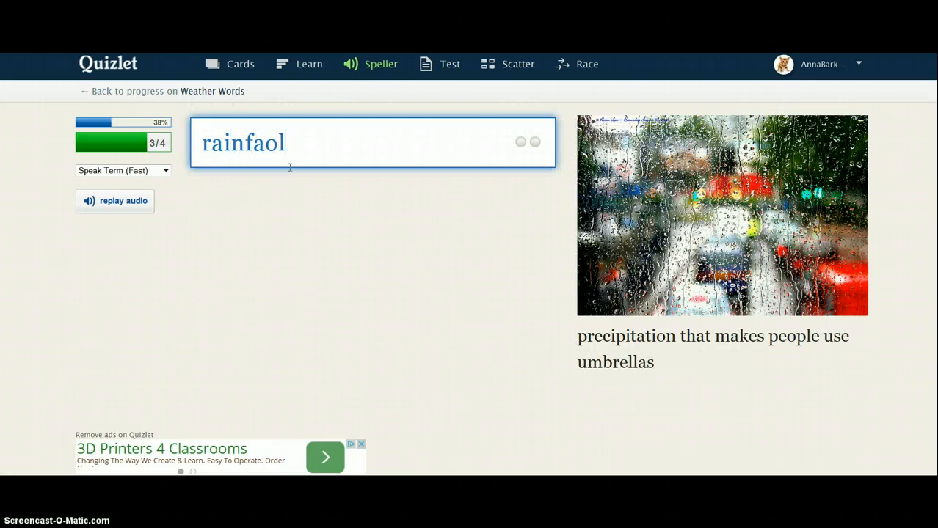
# Step: Submit a wrong spelling for the umbrella precipitation prompt in Speller and return to the set overview
pyautogui.write('l')
pyautogui.press('Return')
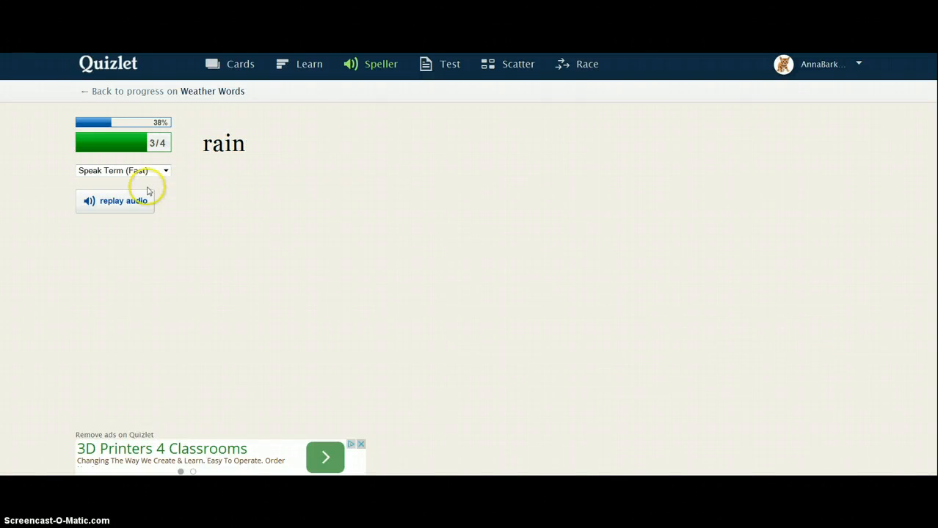
pyautogui.click(117, 96)
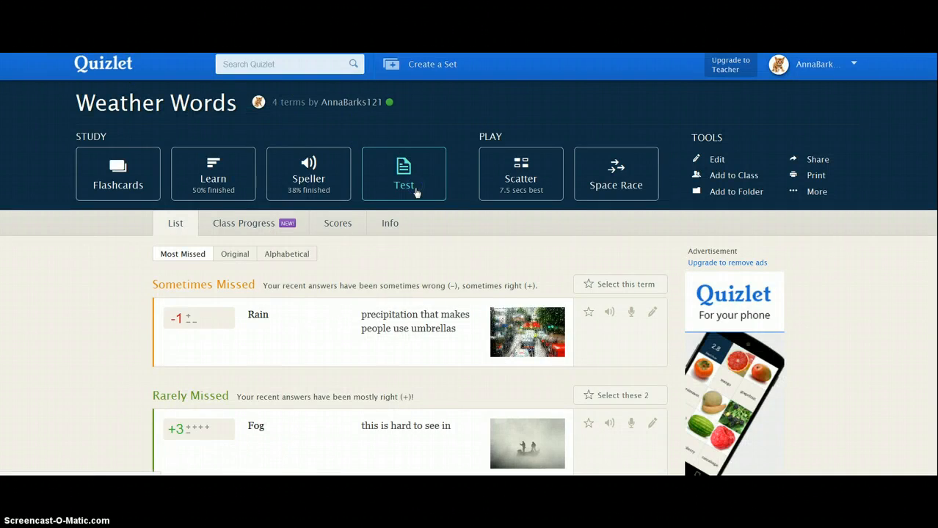
# Step: Open the Weather Words test and examine its written, multiple choice and true/false questions
pyautogui.click(403, 184)
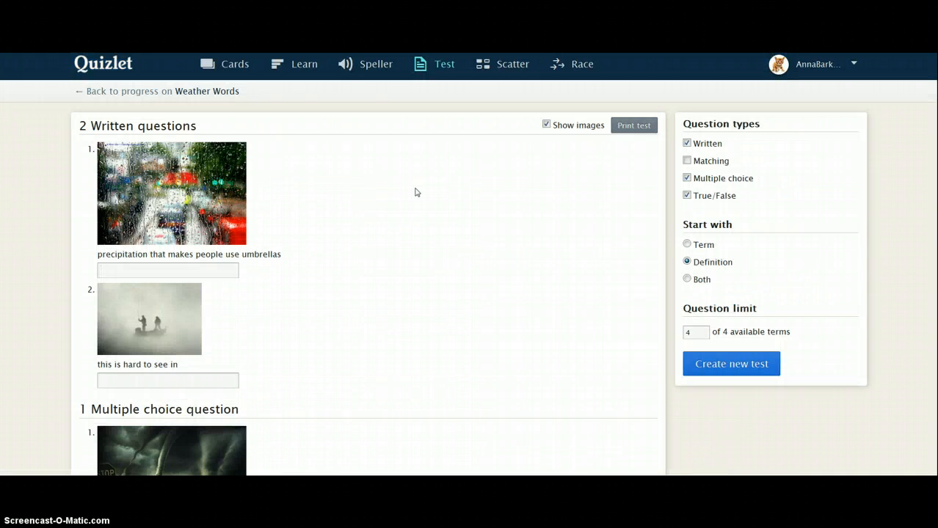
pyautogui.scroll(-3, 246, 287)
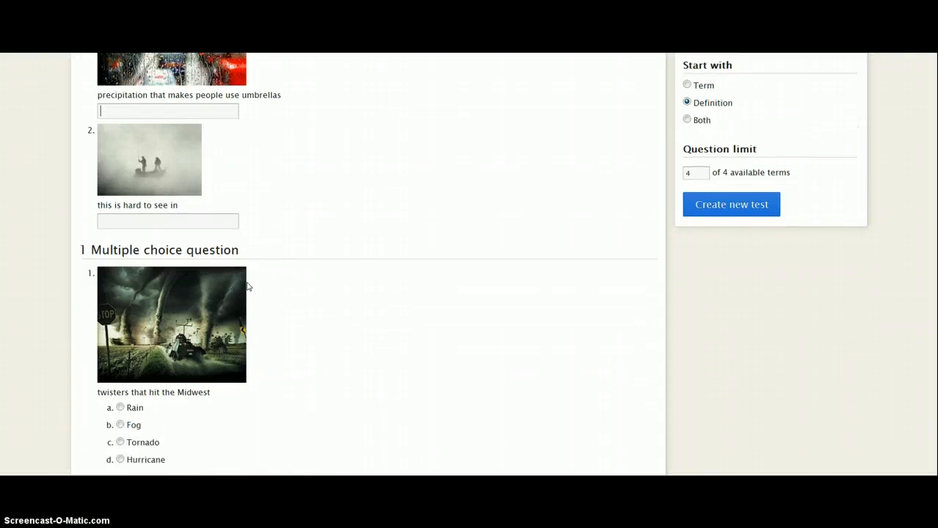
pyautogui.scroll(-3, 247, 290)
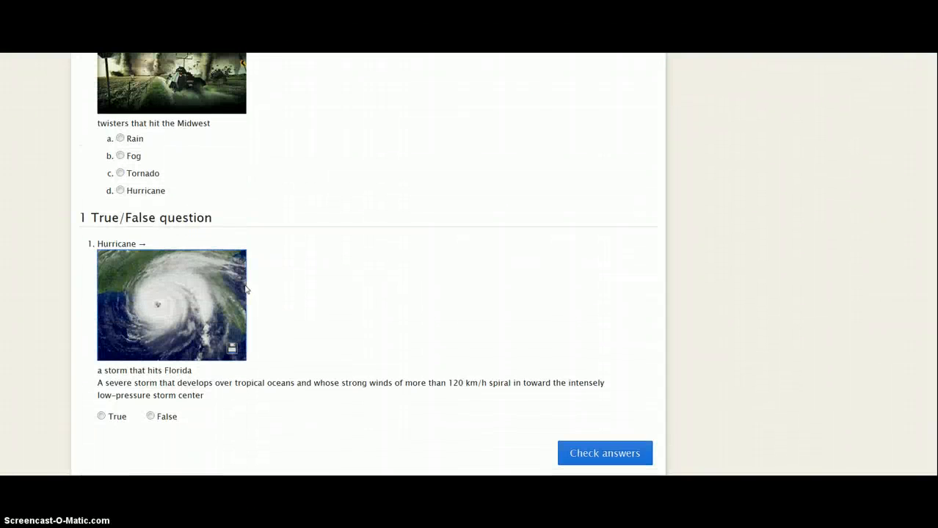
pyautogui.scroll(6, 252, 304)
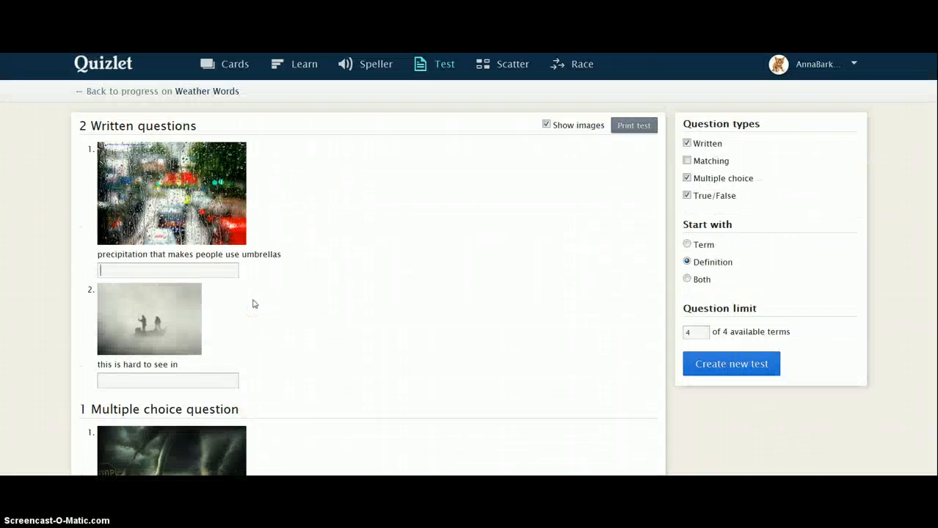
pyautogui.scroll(-5, 253, 303)
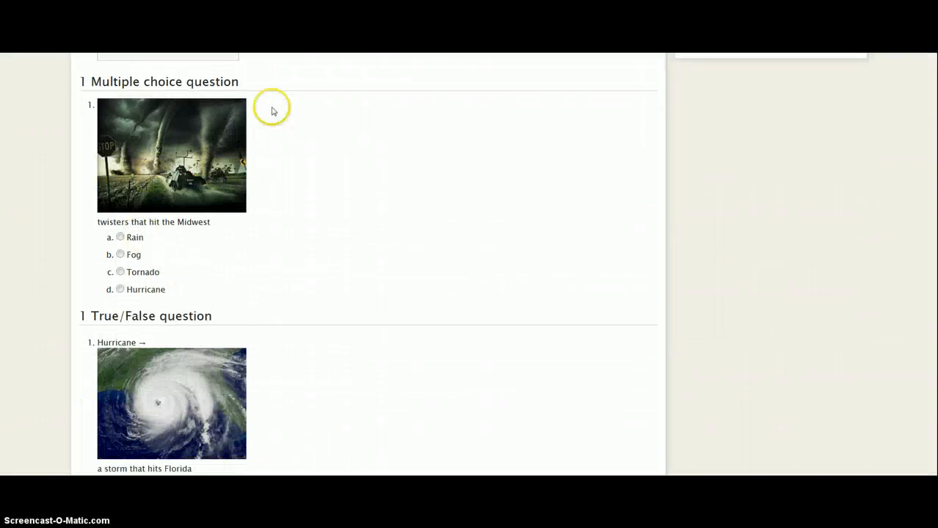
pyautogui.scroll(-2, 309, 262)
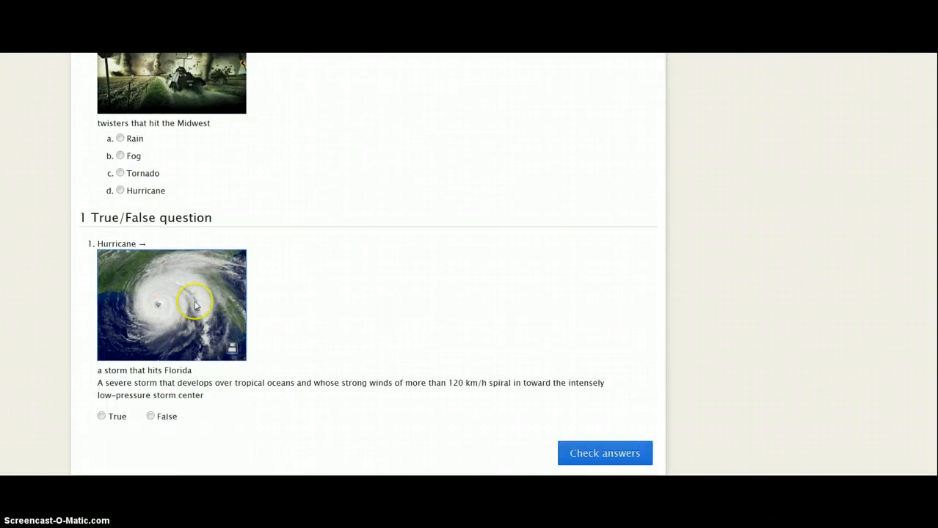
pyautogui.scroll(7, 409, 285)
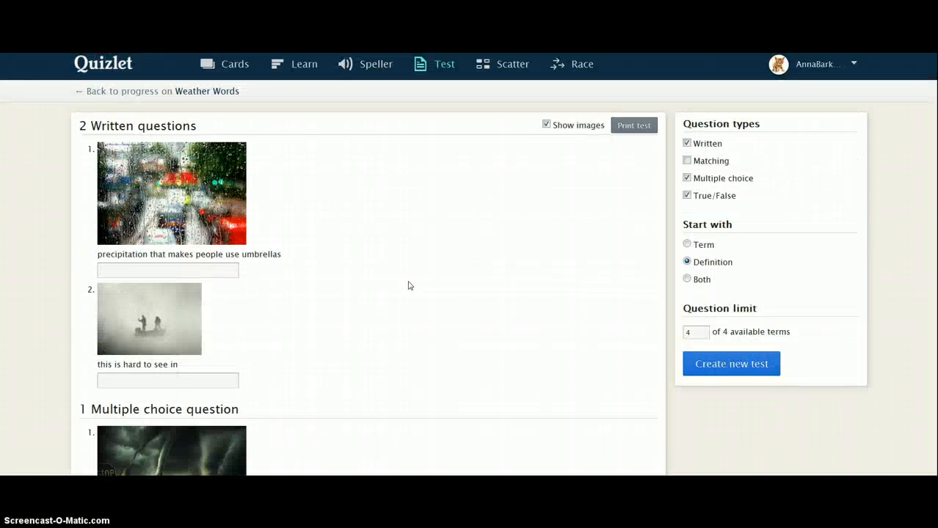
# Step: Create a new test with only multiple choice questions, review its questions, and return to the set overview
pyautogui.click(685, 141)
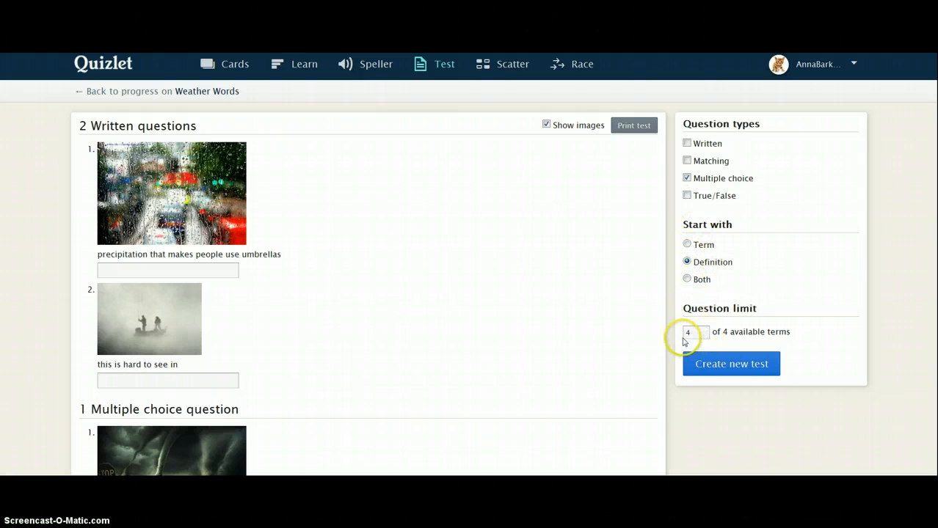
pyautogui.click(705, 366)
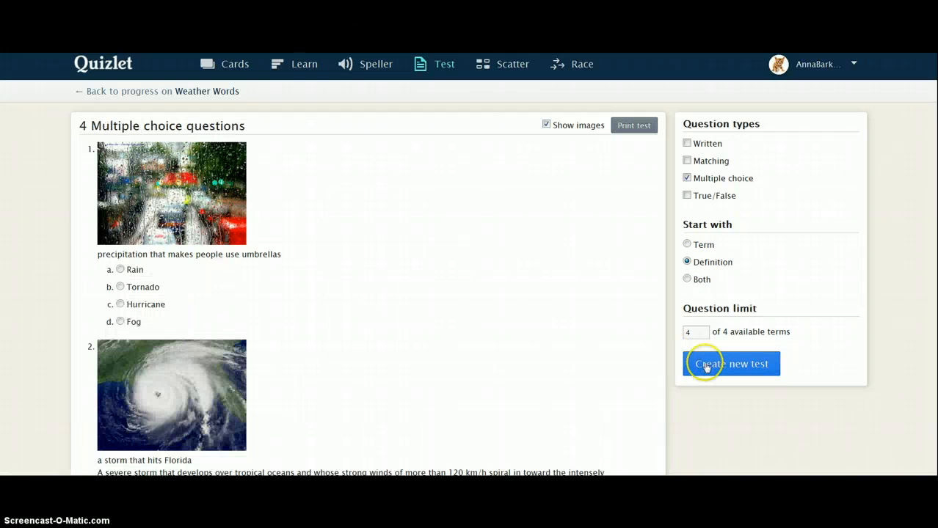
pyautogui.scroll(-5, 473, 345)
pyautogui.scroll(2, 474, 347)
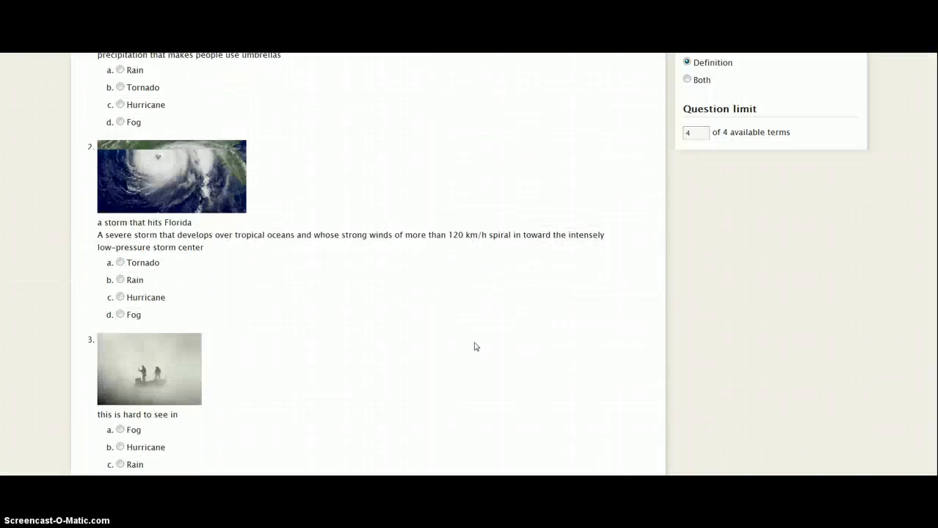
pyautogui.scroll(3, 474, 347)
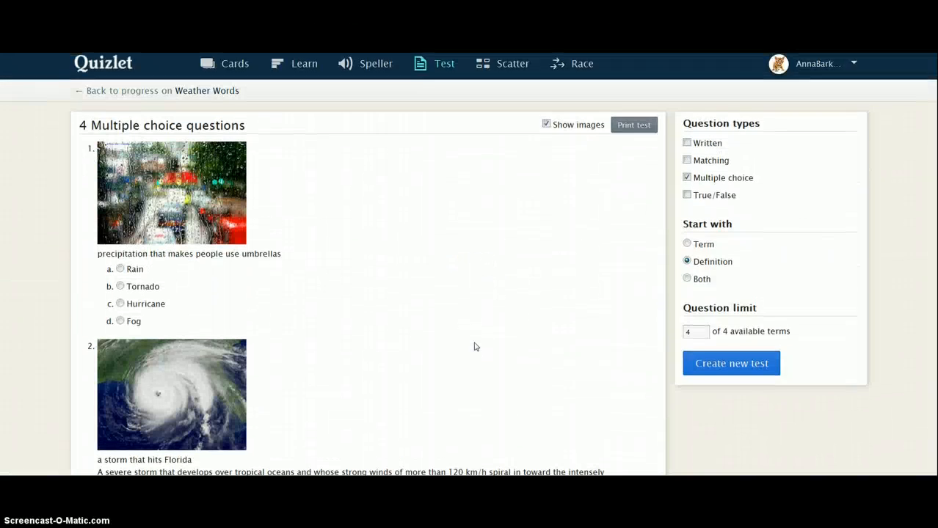
pyautogui.click(124, 92)
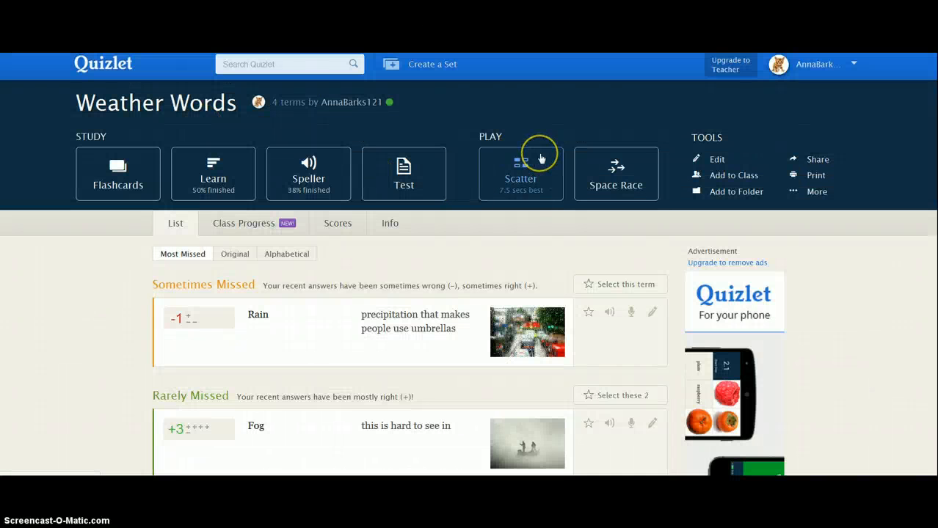
# Step: Play Scatter, matching Hurricane, Fog, Tornado and Rain to their definitions, and return to the set overview
pyautogui.click(535, 179)
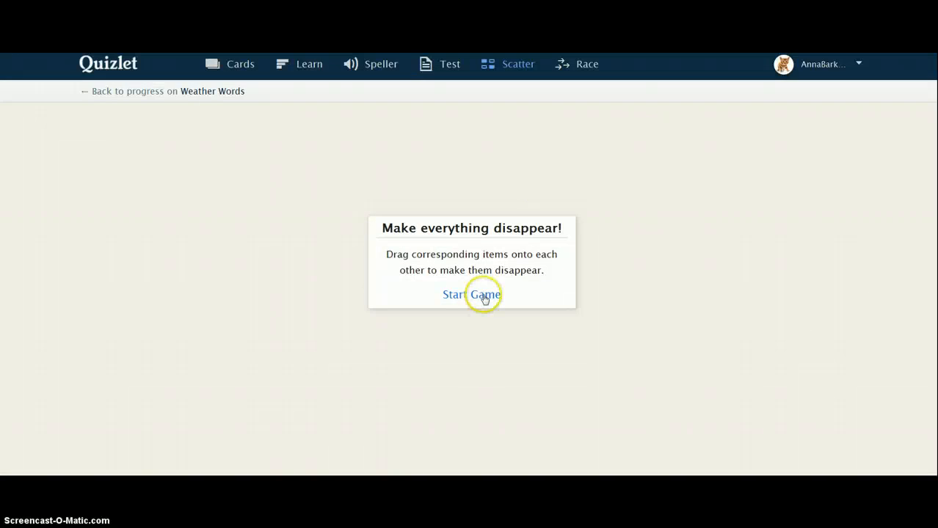
pyautogui.click(457, 300)
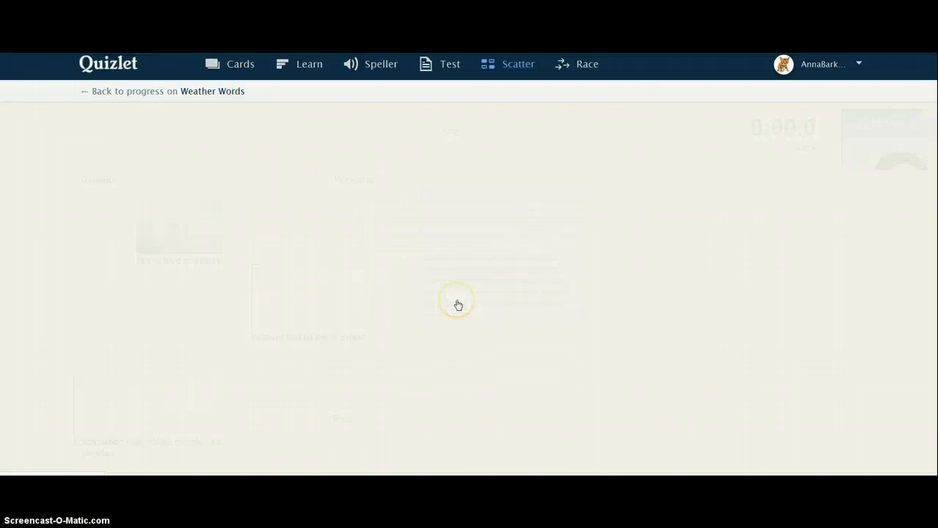
pyautogui.moveTo(333, 181); pyautogui.dragTo(462, 227)
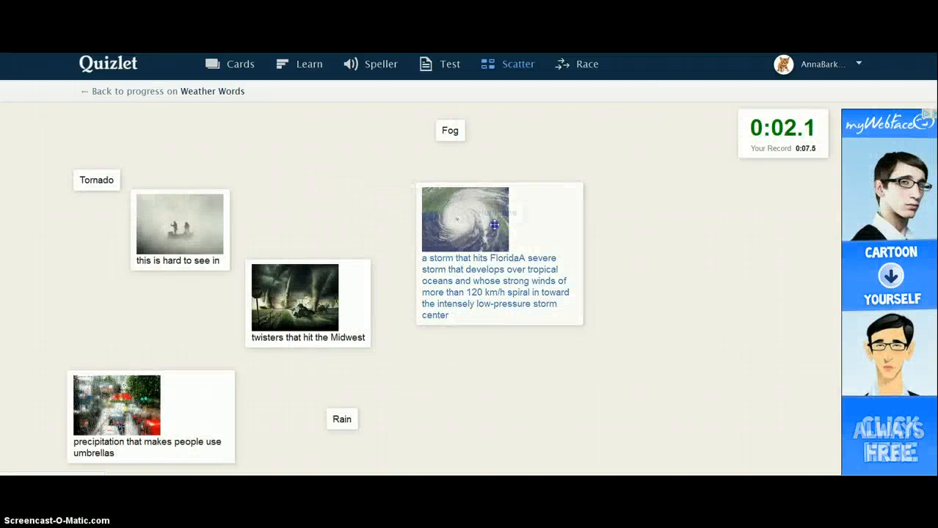
pyautogui.moveTo(450, 131); pyautogui.dragTo(176, 220)
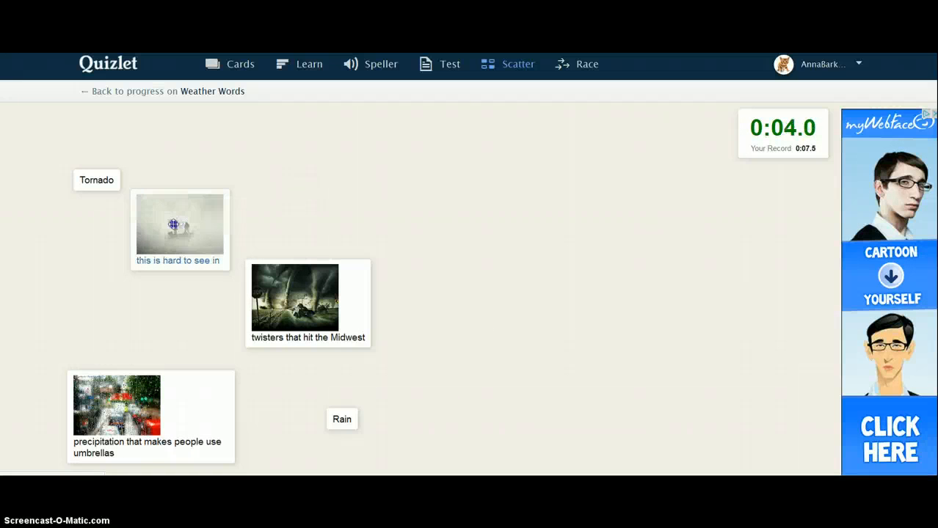
pyautogui.moveTo(87, 170); pyautogui.dragTo(335, 310)
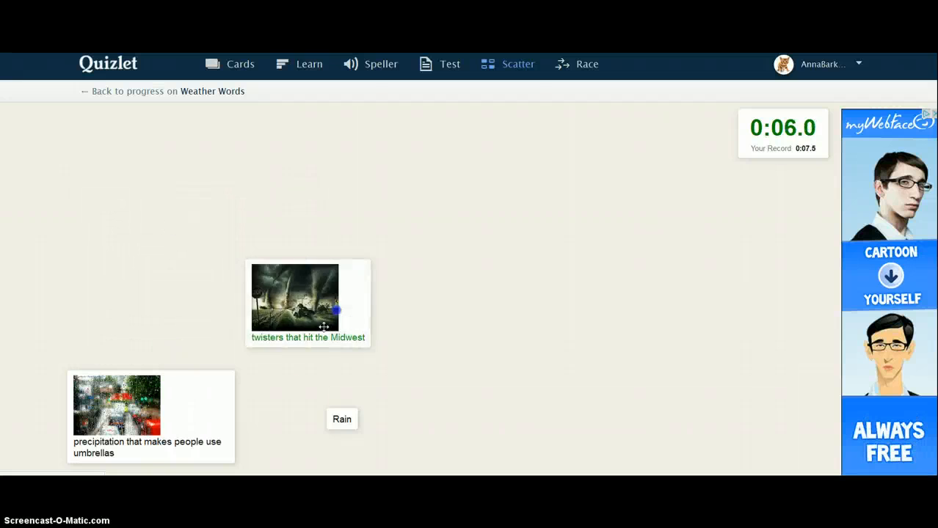
pyautogui.click(350, 433)
pyautogui.moveTo(339, 416); pyautogui.dragTo(182, 430)
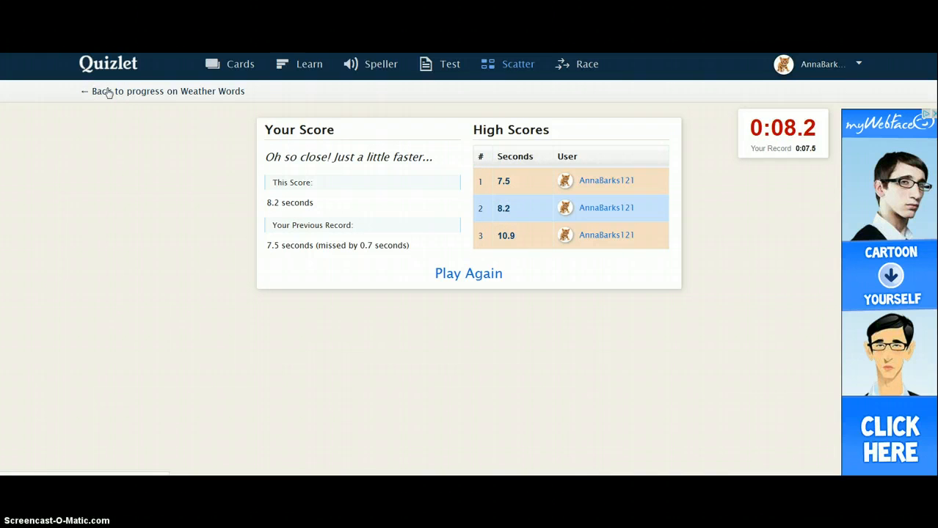
pyautogui.click(250, 91)
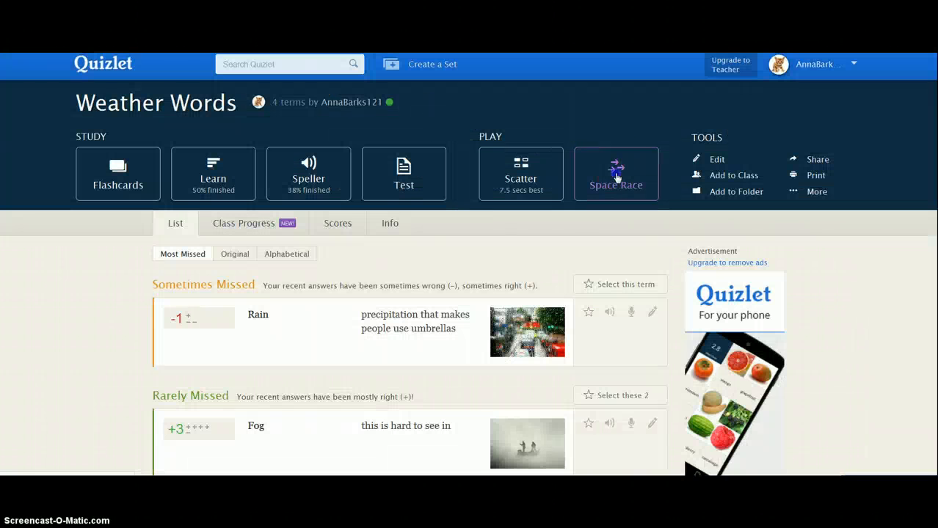
# Step: Start a Space Race game for Weather Words and answer the "this is hard to see in" prompt with "fog"
pyautogui.click(615, 176)
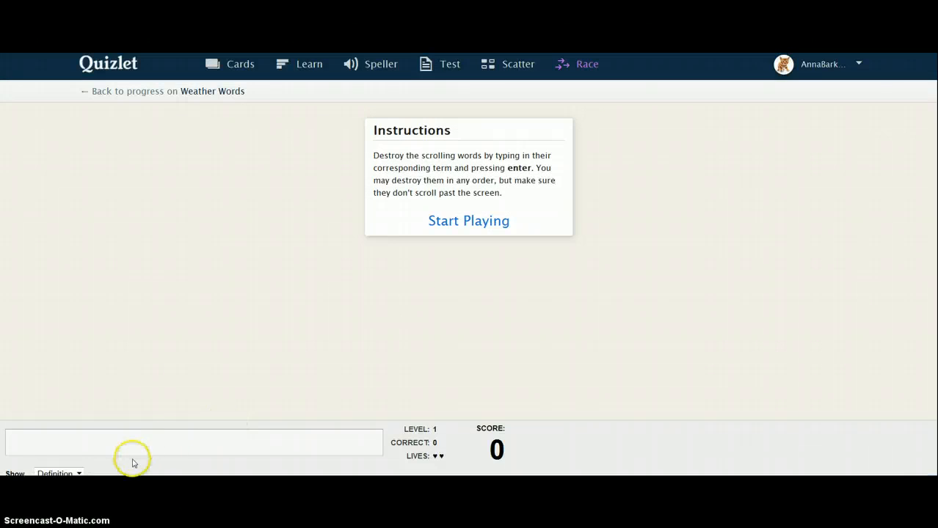
pyautogui.click(479, 221)
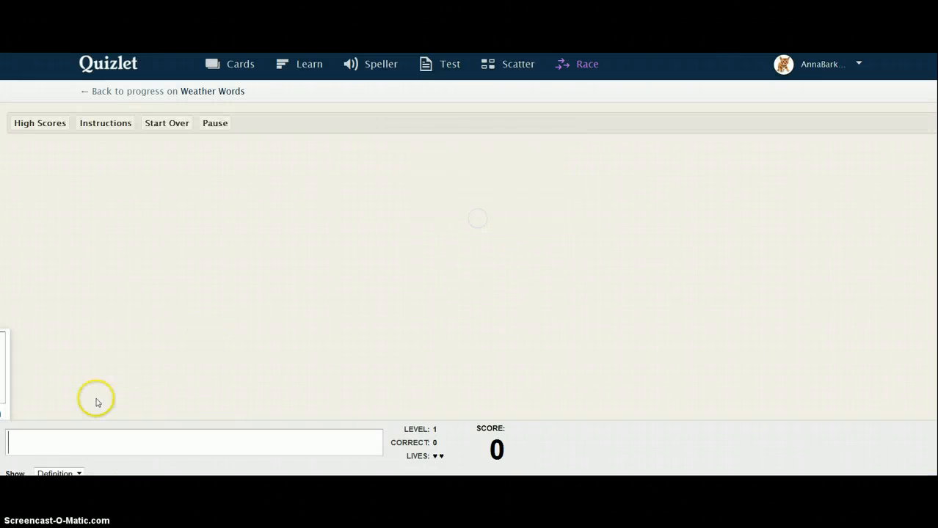
pyautogui.write('fog')
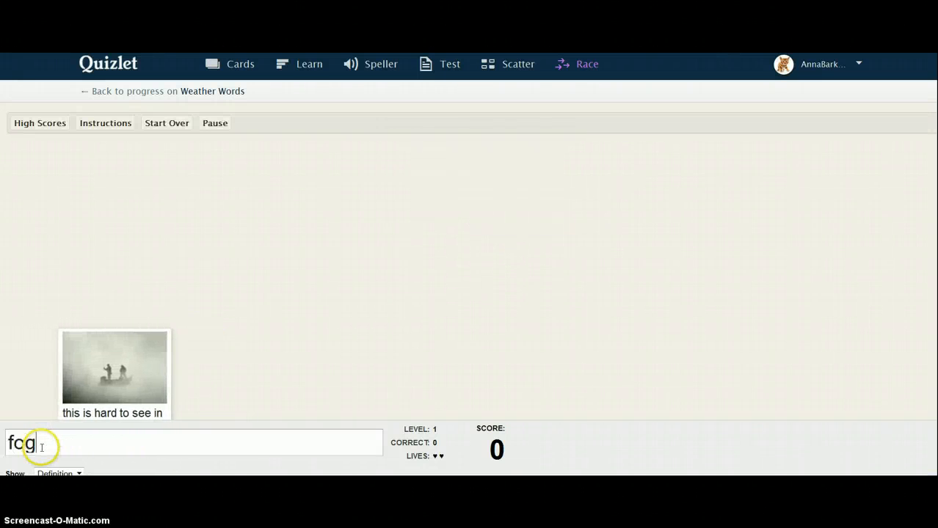
pyautogui.press('Return')
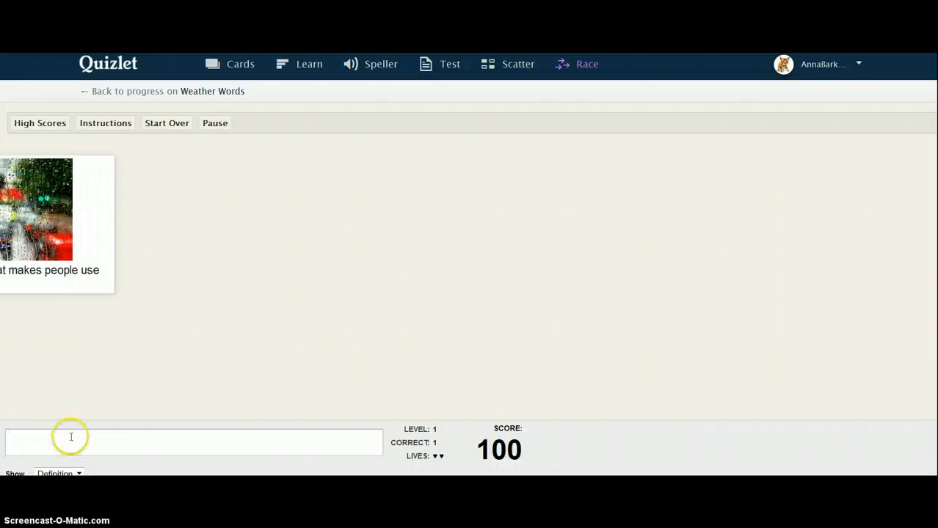
# Step: Submit the wrong answers "rainfall", "rainy" and "raklie" for the umbrella precipitation prompt in Space Race
pyautogui.write('rainfall')
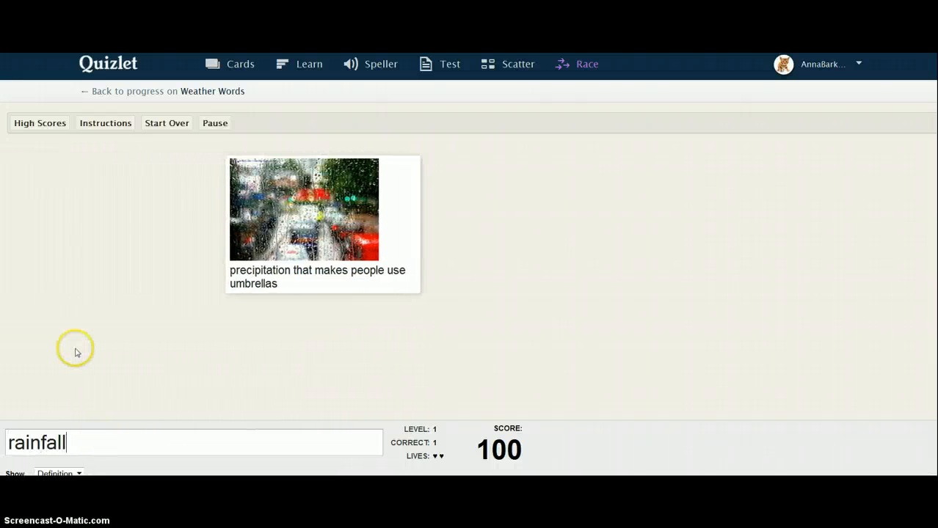
pyautogui.press('Return')
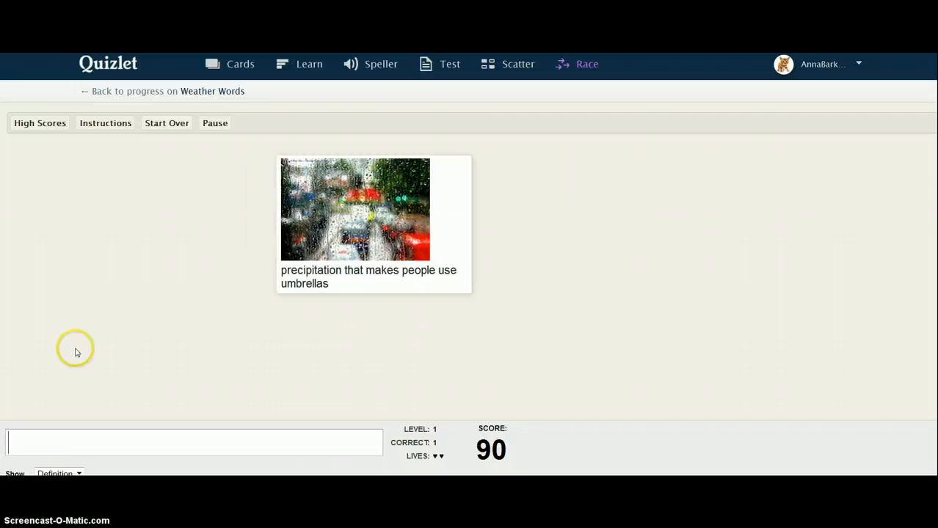
pyautogui.write('rainy')
pyautogui.press('Return')
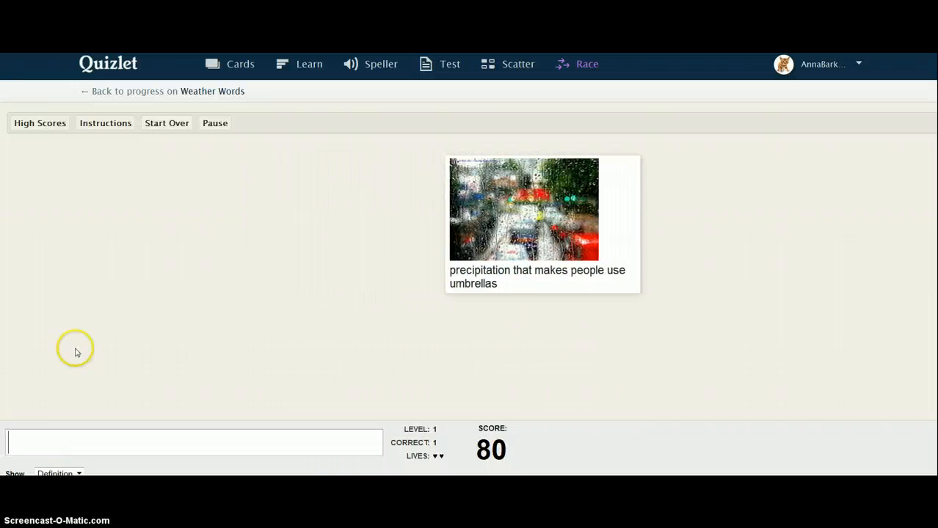
pyautogui.write('raklie')
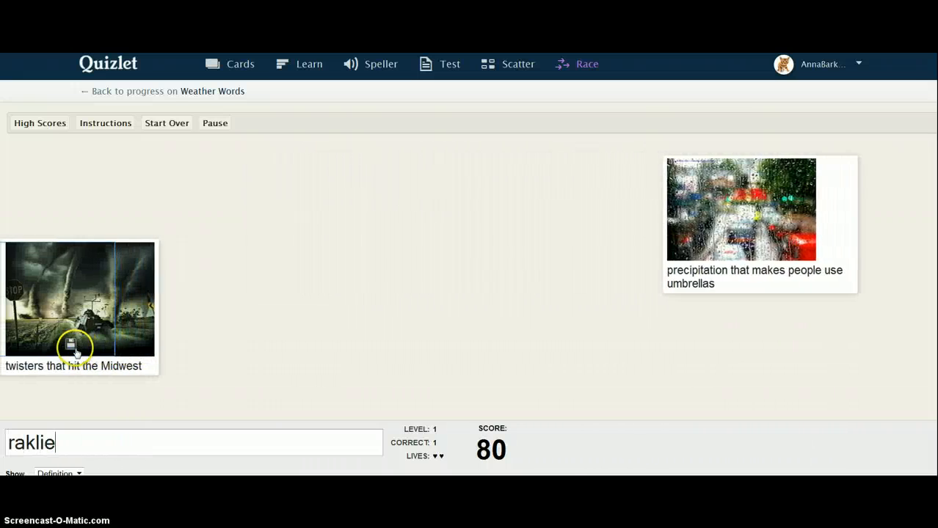
pyautogui.press('Return')
# Step: Answer the Midwest twisters prompt with "tornado" and return to the Weather Words set overview
pyautogui.write('tornado')
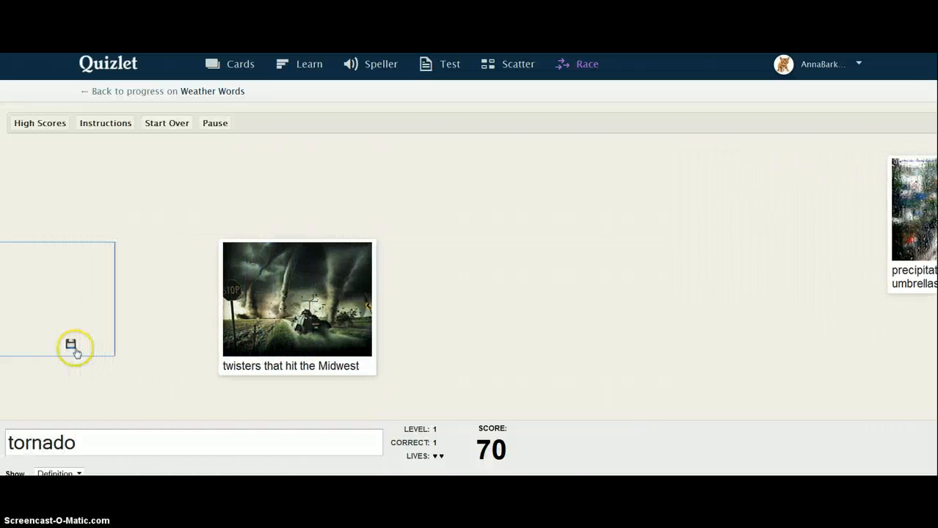
pyautogui.press('Return')
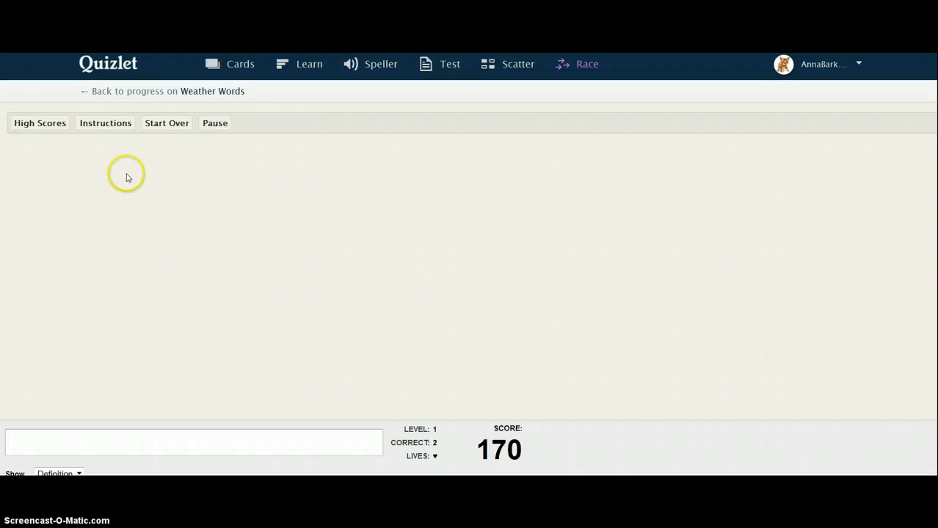
pyautogui.click(126, 91)
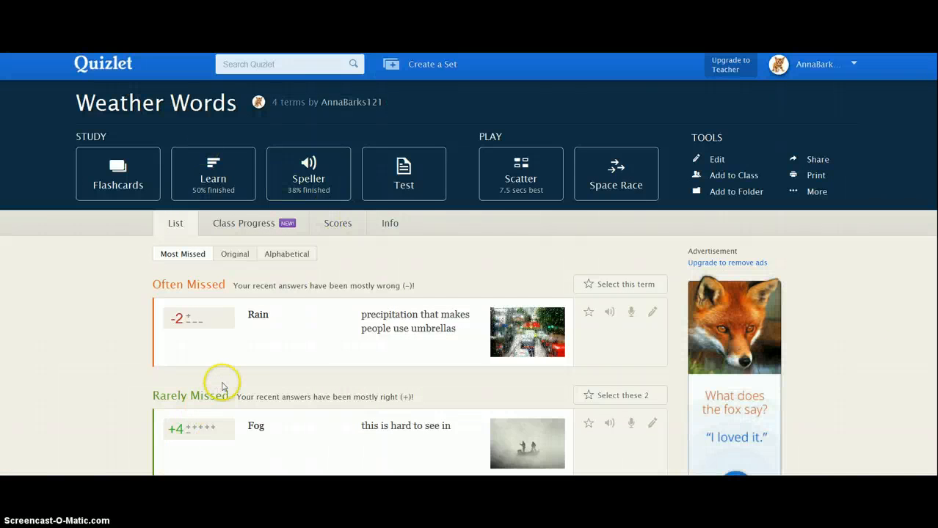
# Step: Examine the most missed terms and the Class Progress information for Weather Words, and return to the term list
pyautogui.scroll(-2, 224, 387)
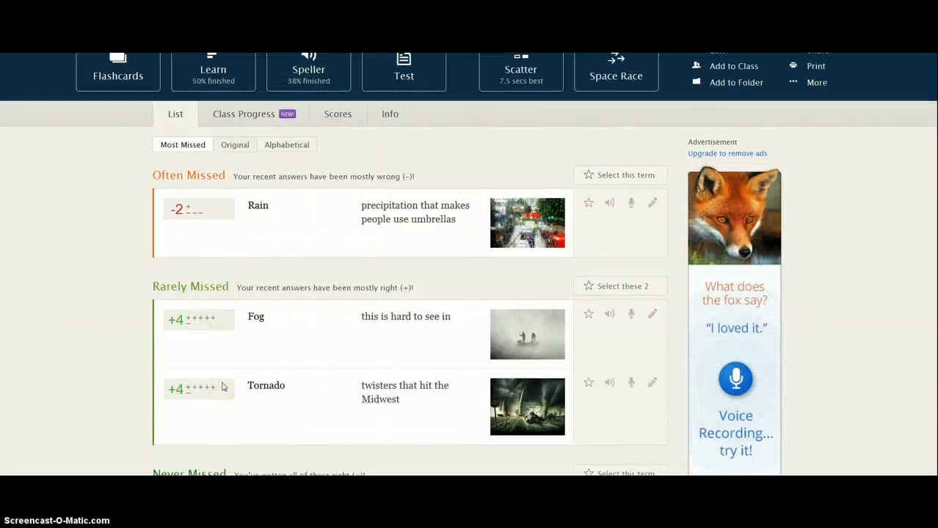
pyautogui.click(233, 118)
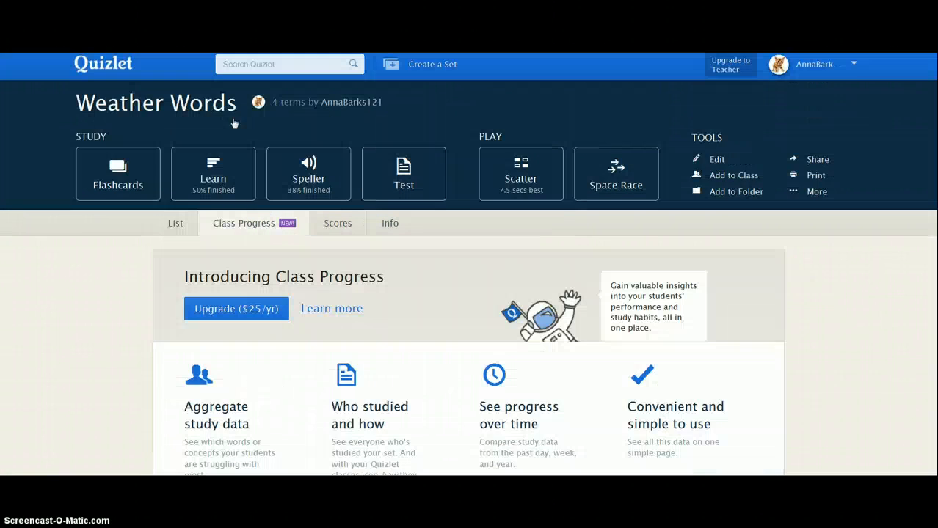
pyautogui.scroll(-3, 290, 242)
pyautogui.scroll(3, 292, 246)
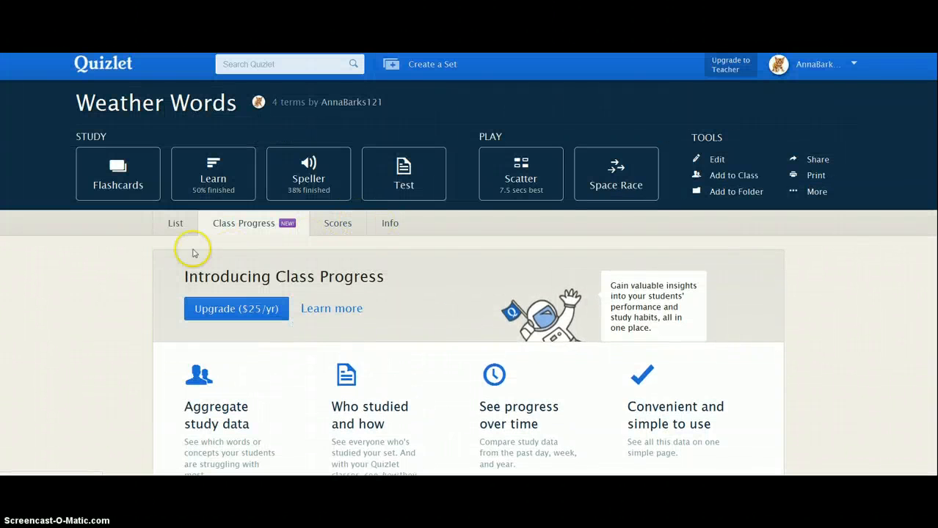
pyautogui.click(173, 224)
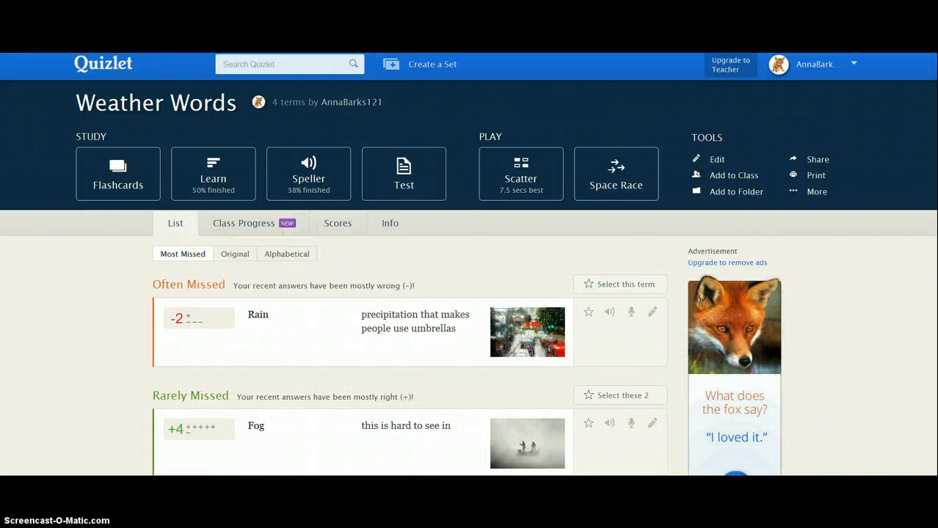
# Step: Go to your own sets and create a folder named "American History 3" with the description "2015"
pyautogui.click(839, 62)
pyautogui.click(818, 97)
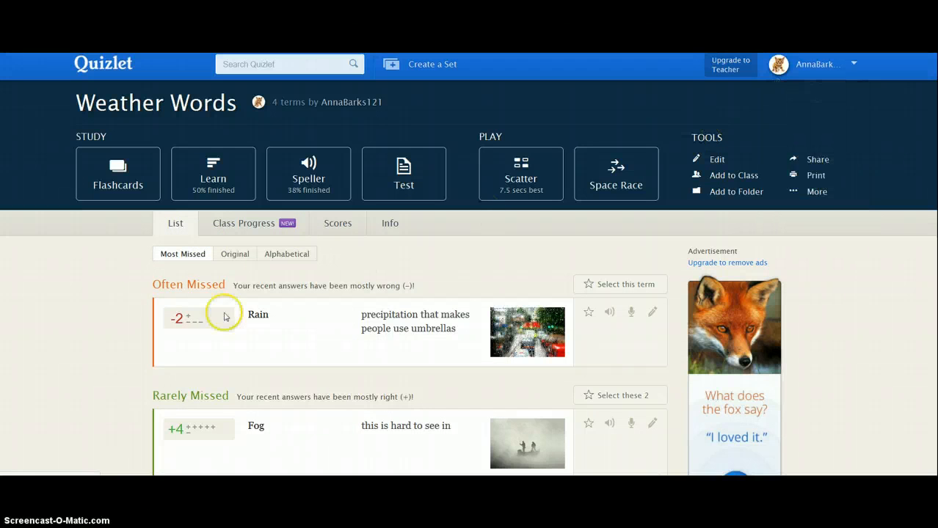
pyautogui.scroll(-1, 129, 351)
pyautogui.scroll(-1, 128, 351)
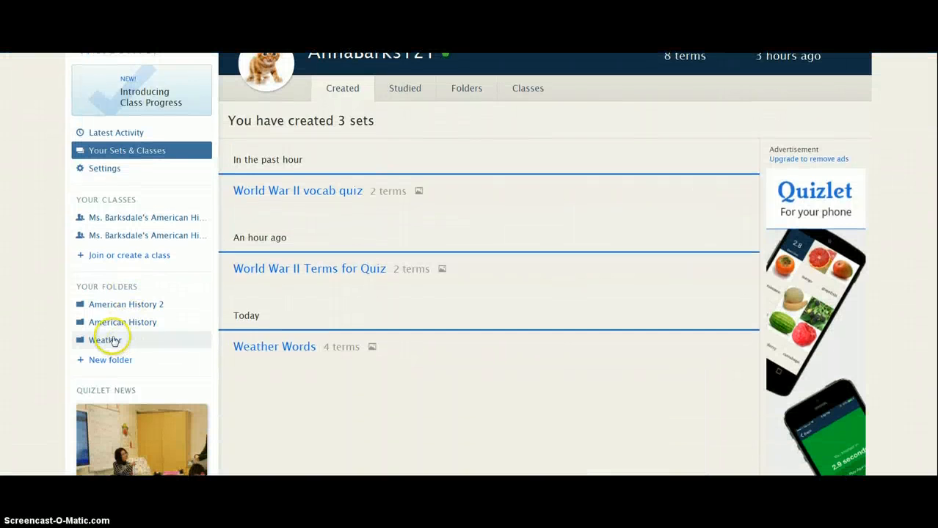
pyautogui.click(95, 360)
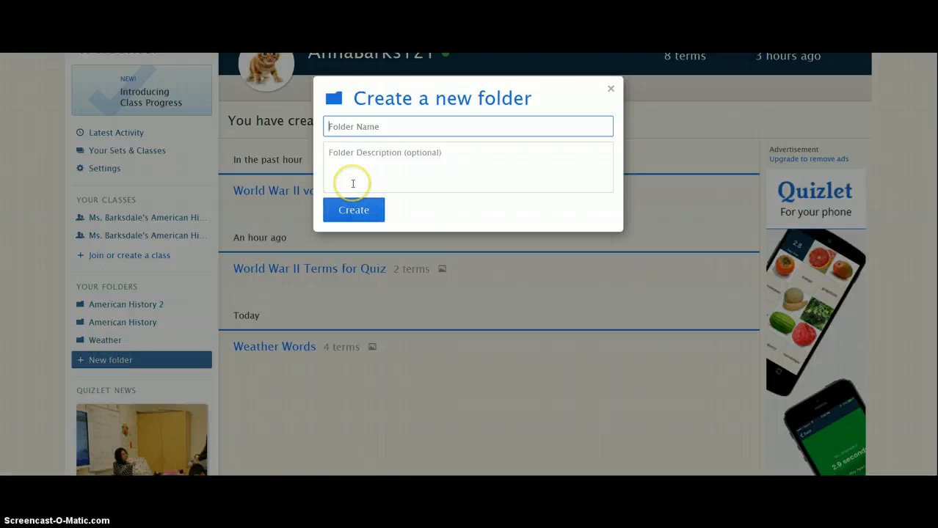
pyautogui.write('American History')
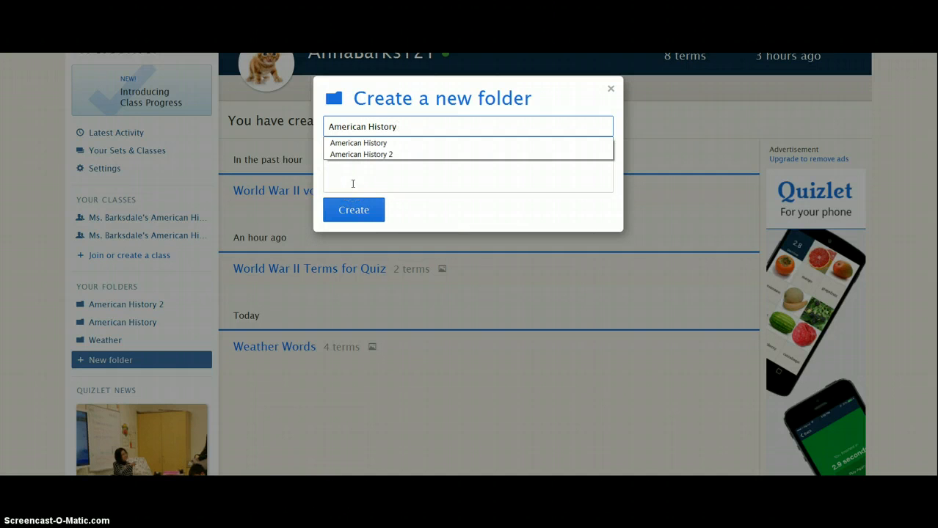
pyautogui.write('3')
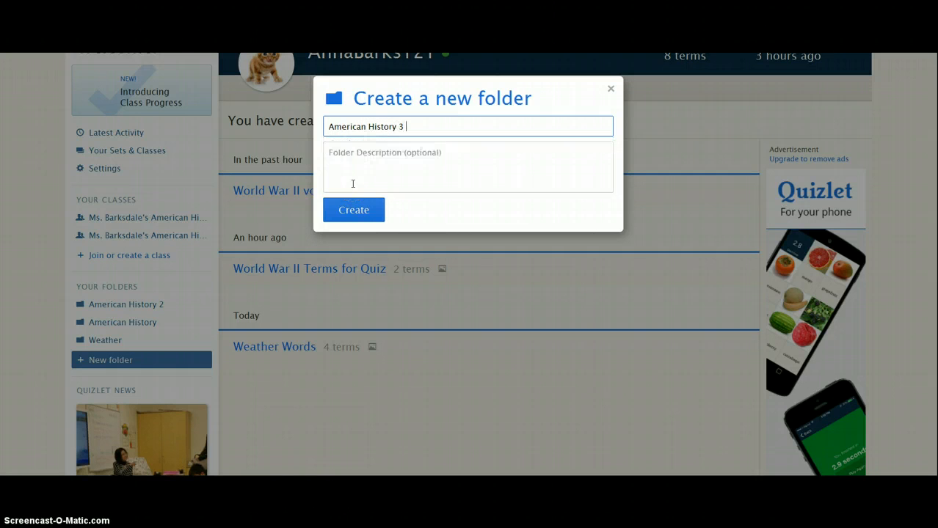
pyautogui.click(364, 162)
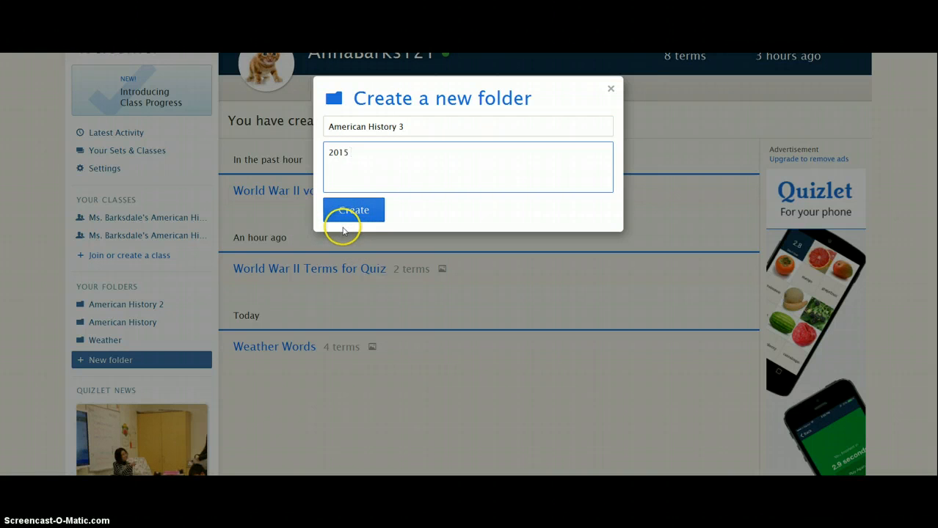
pyautogui.click(341, 210)
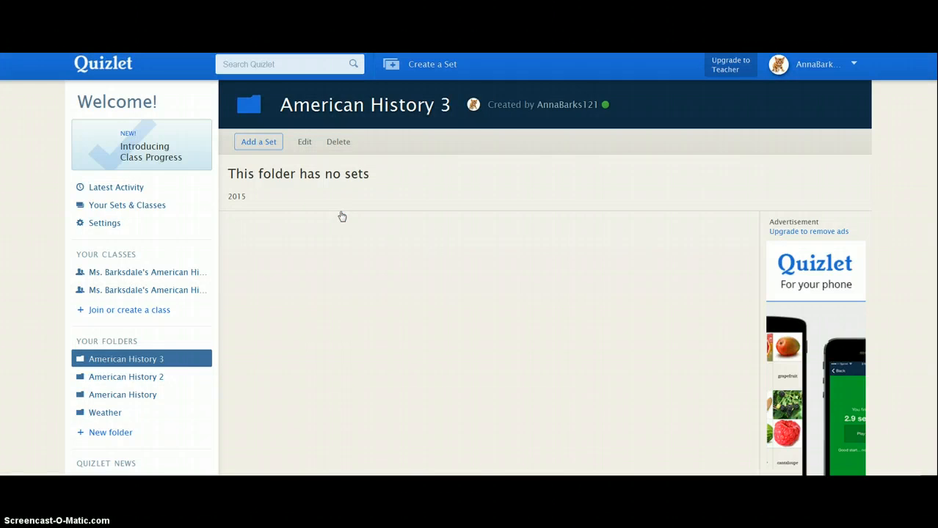
# Step: Add the "World War II vocab quiz" and "World War II Terms for Quiz" sets to the American History 3 folder
pyautogui.scroll(-1, 120, 393)
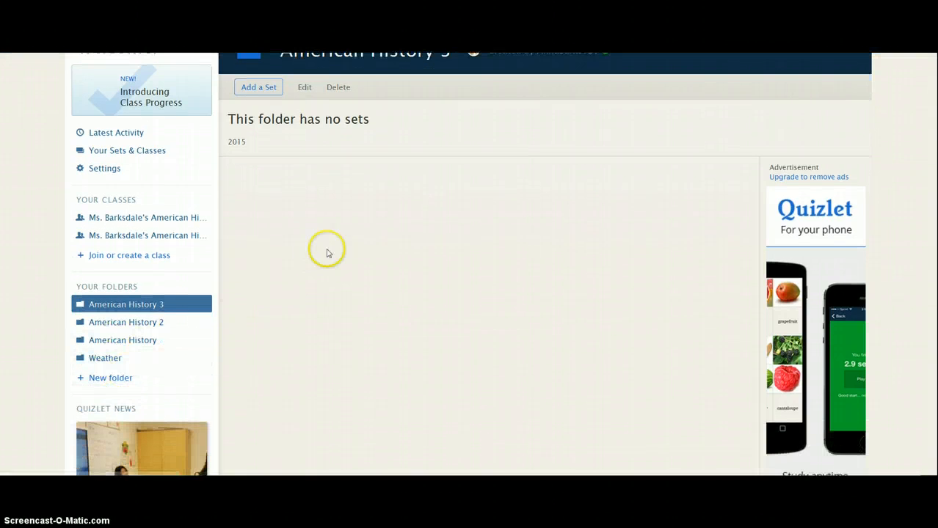
pyautogui.scroll(1, 561, 236)
pyautogui.click(265, 141)
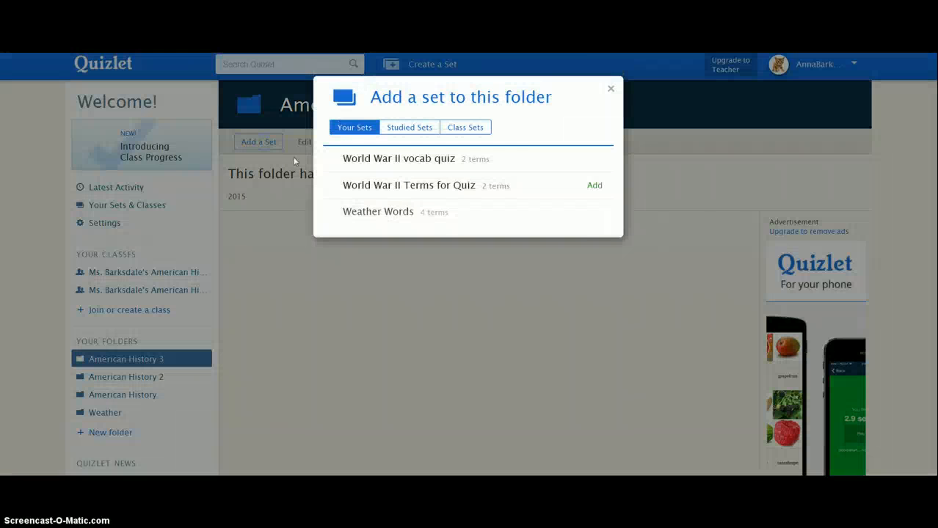
pyautogui.click(592, 159)
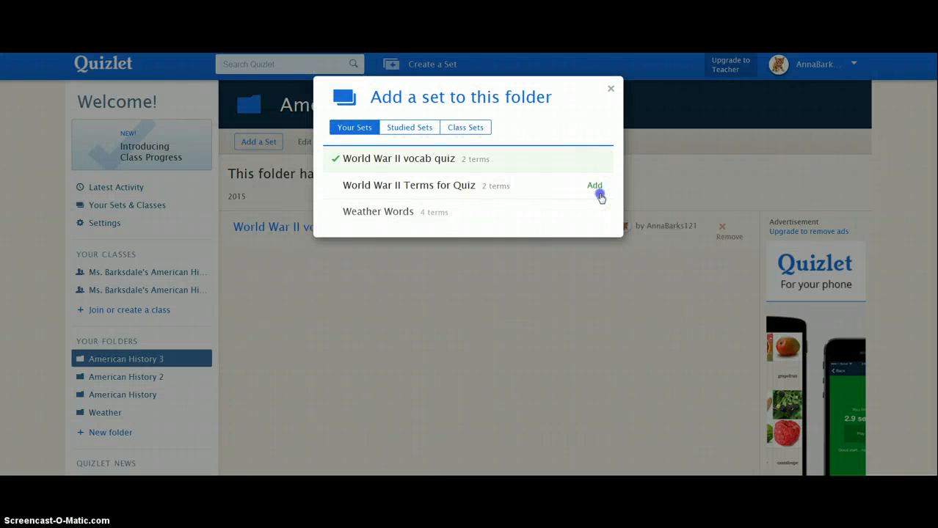
pyautogui.click(598, 187)
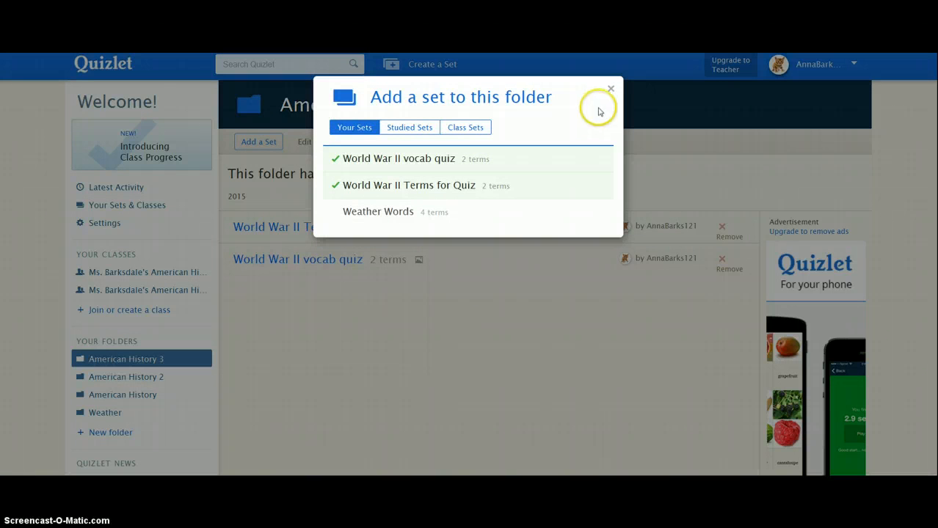
pyautogui.click(610, 89)
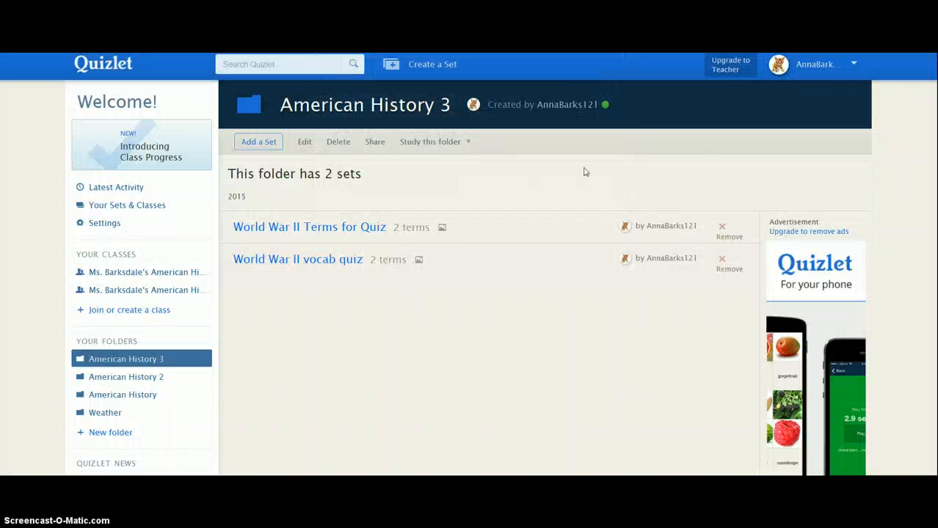
# Step: Remove the "World War II vocab quiz" set from the American History 3 folder and return to your own sets
pyautogui.click(731, 265)
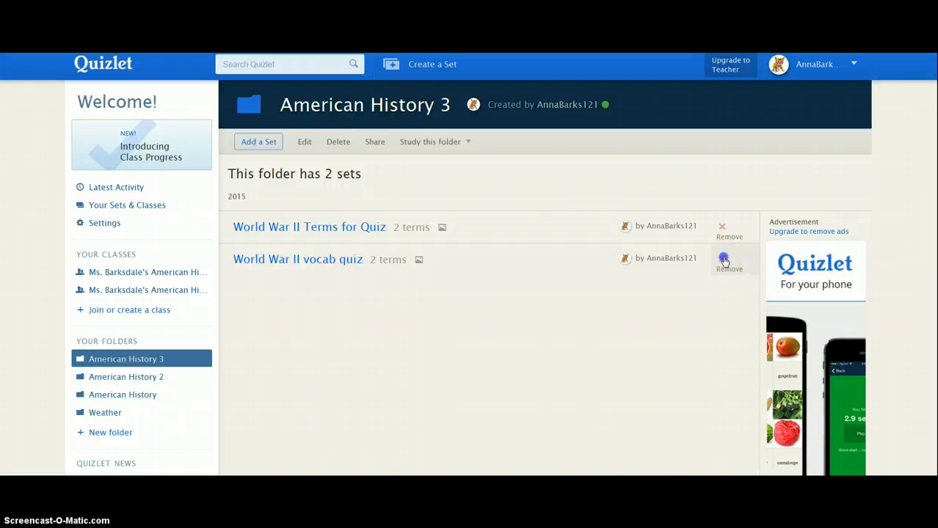
pyautogui.click(807, 64)
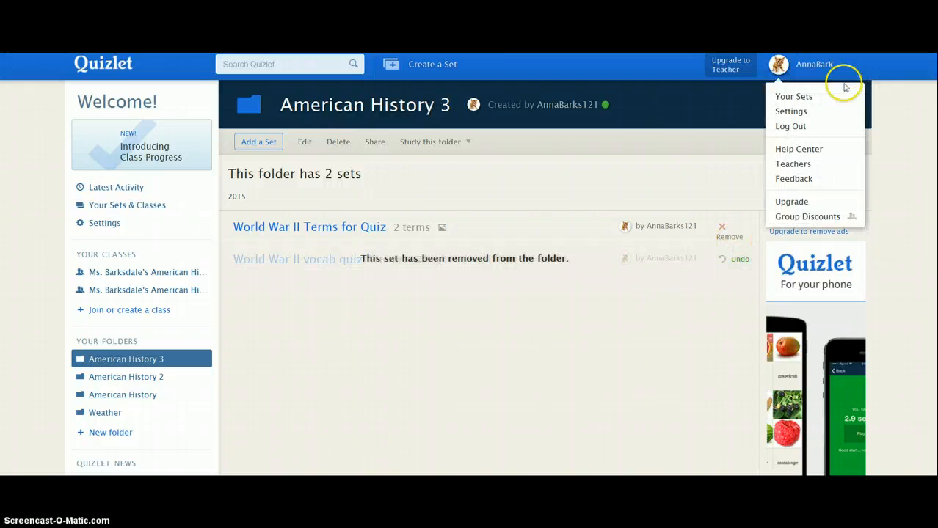
pyautogui.click(807, 99)
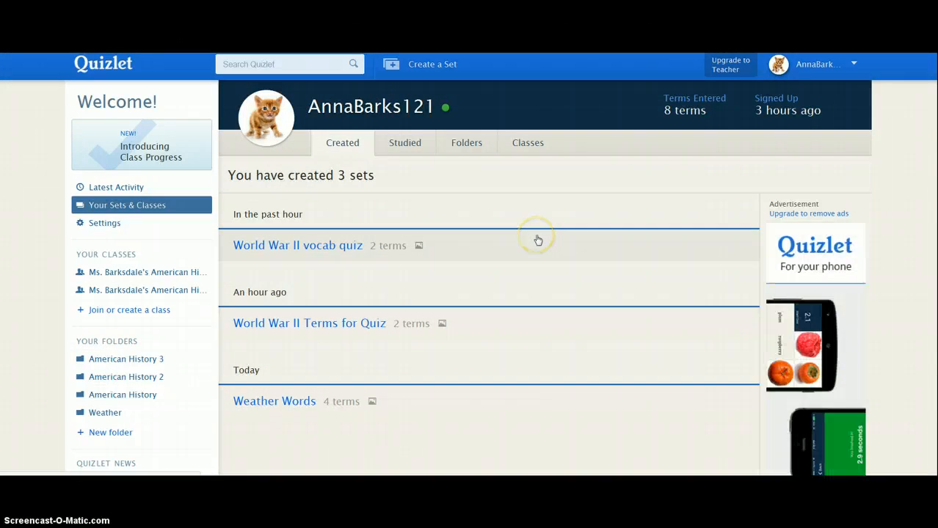